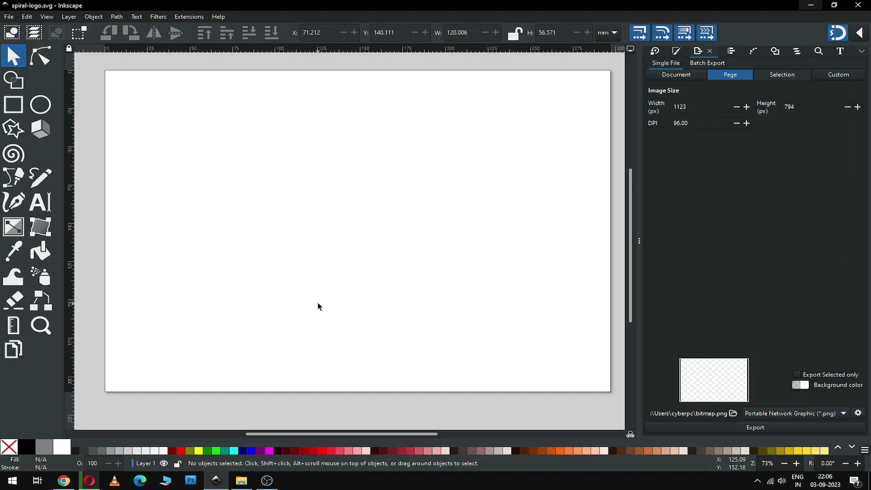
- Draw a dark-red square and convert it to a path with Path > Object to Path
left_click(13, 104)
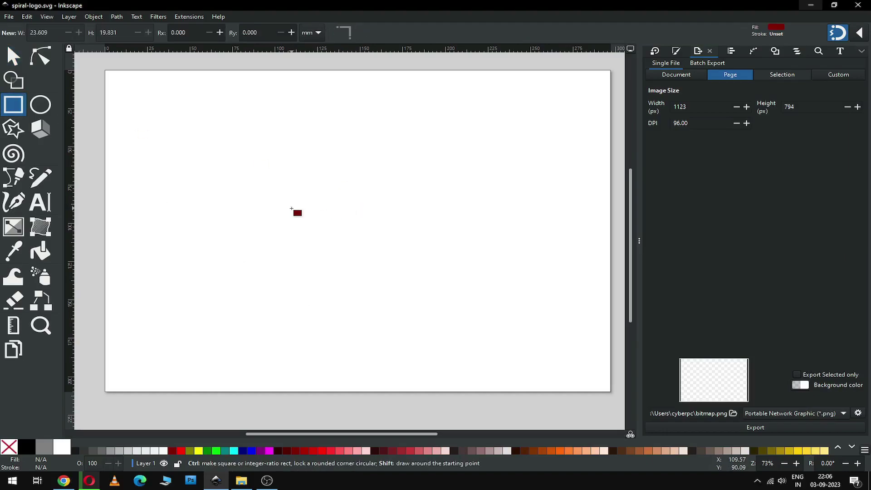
left_click_drag(291, 209, 328, 242)
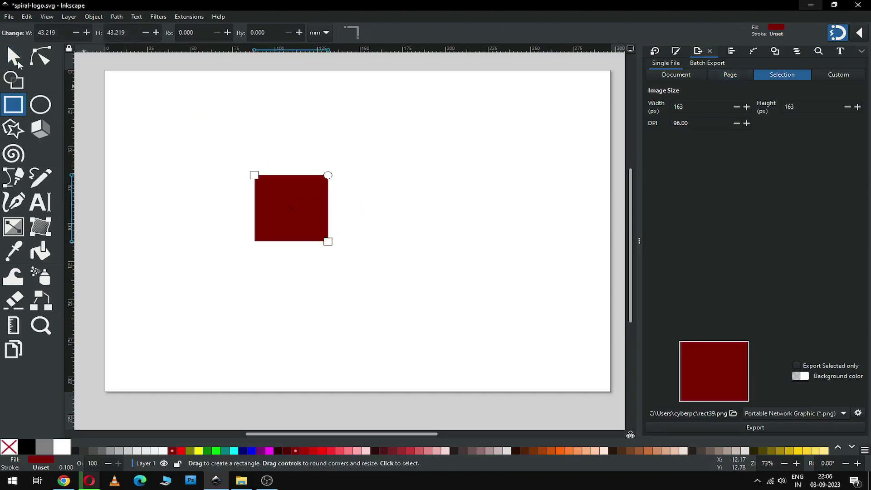
left_click(18, 64)
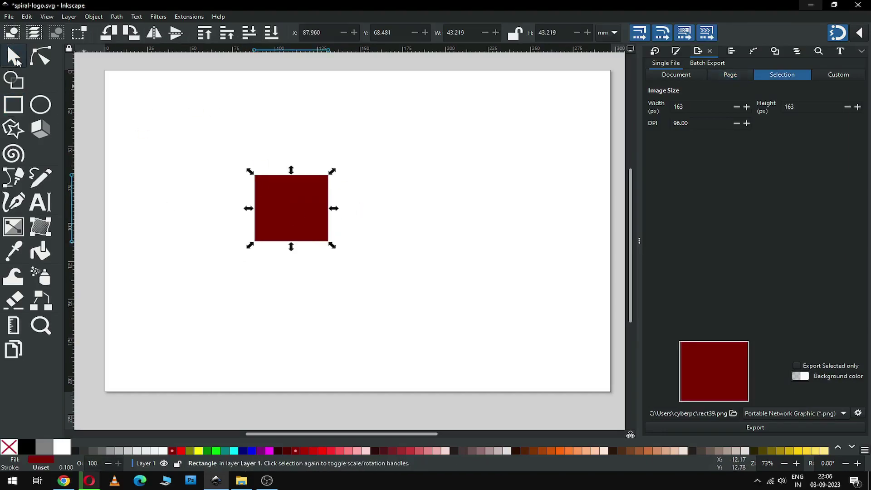
left_click(117, 16)
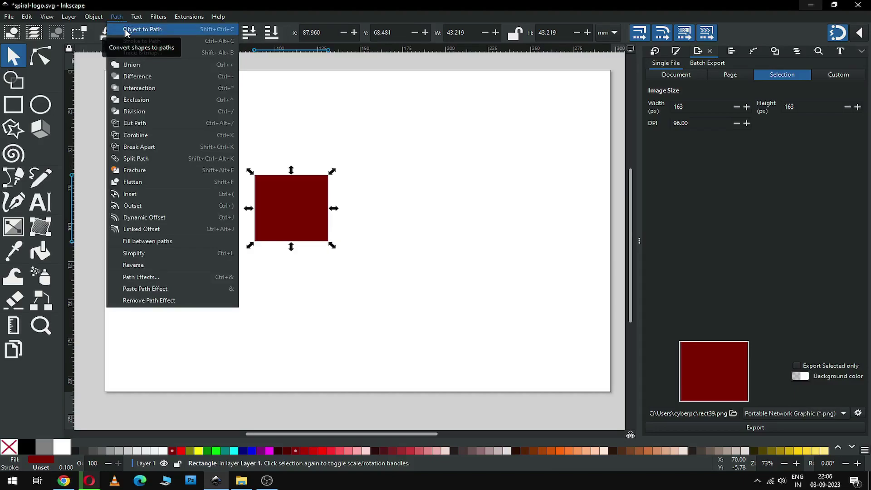
left_click(125, 30)
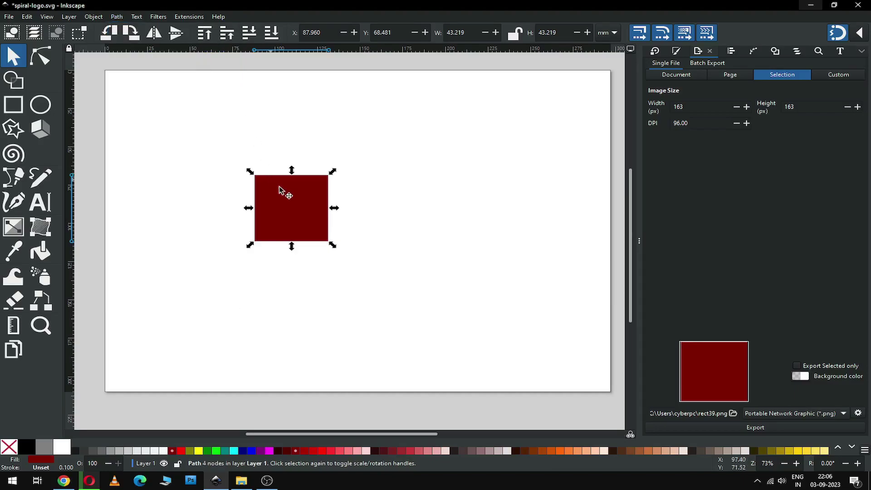
- Resize the square to 20 × 20 mm and move it to the lower left
double_click(473, 32)
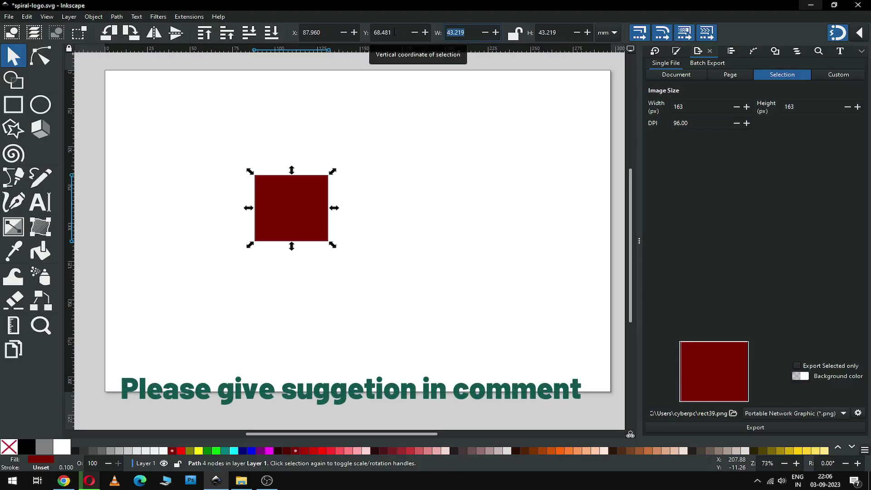
type("20")
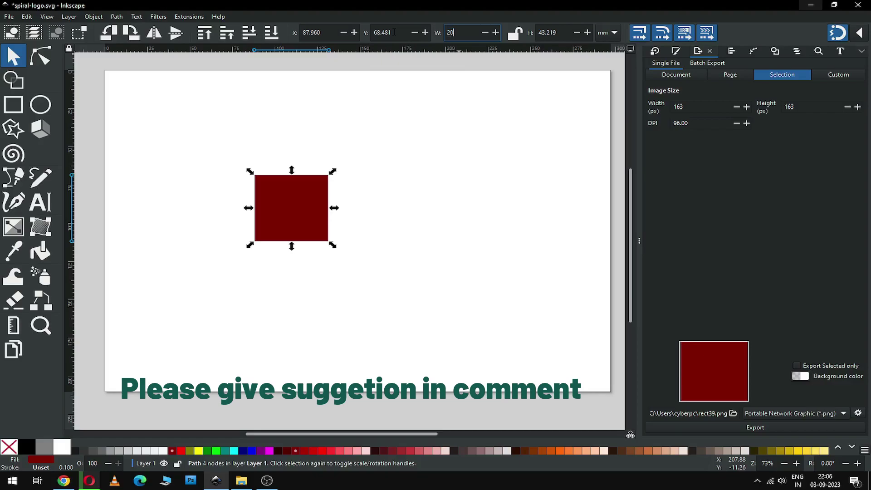
key("Tab")
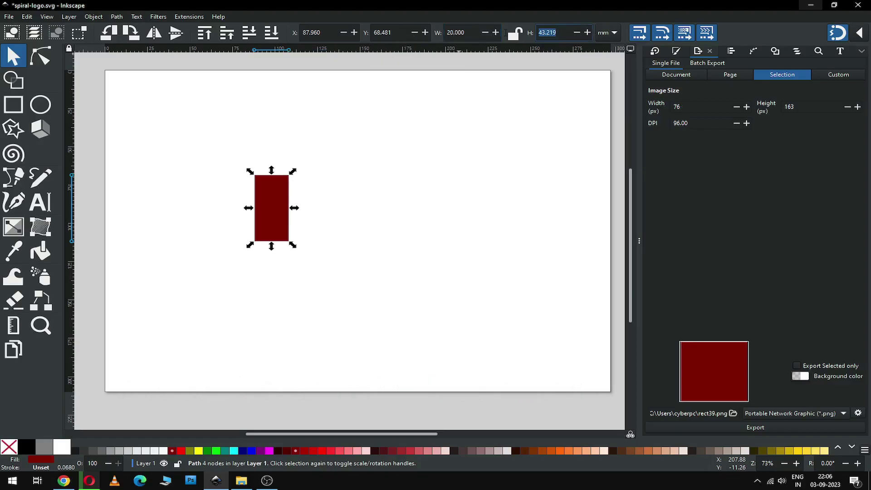
type("20")
key("Return")
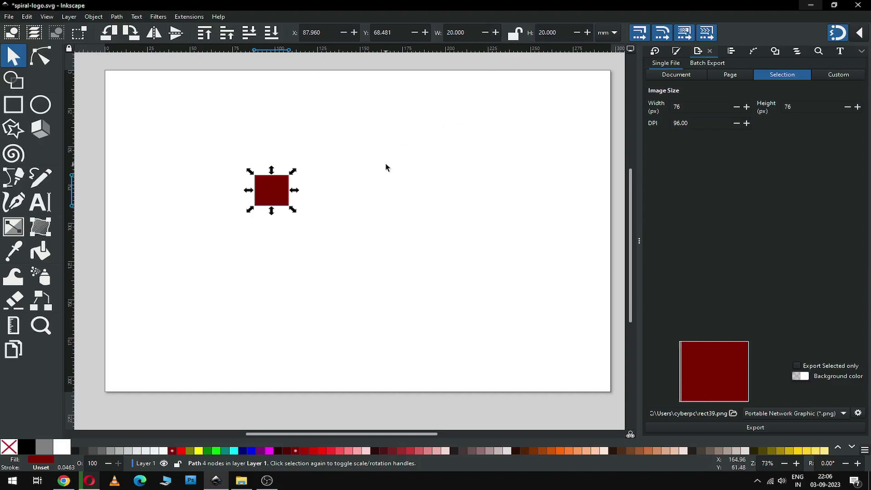
left_click_drag(278, 191, 226, 252)
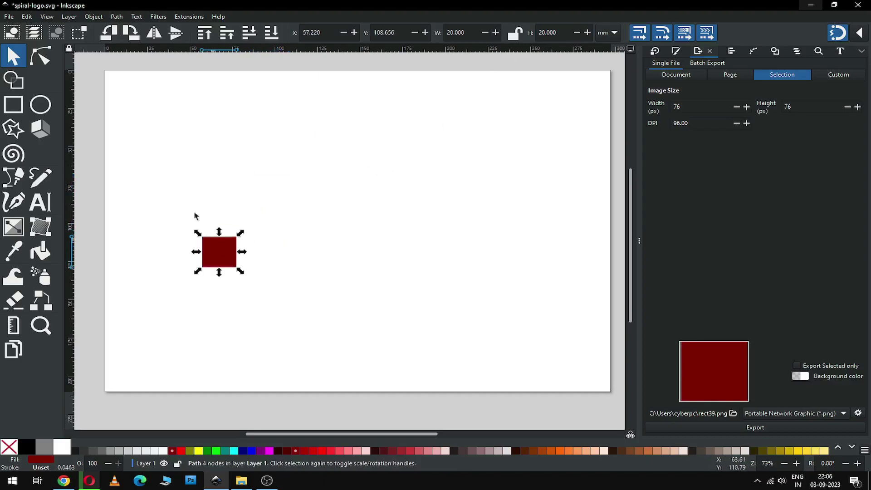
- Draw a dark-red circle and size it to 40 × 40 mm
left_click(46, 102)
left_click_drag(362, 215, 416, 260)
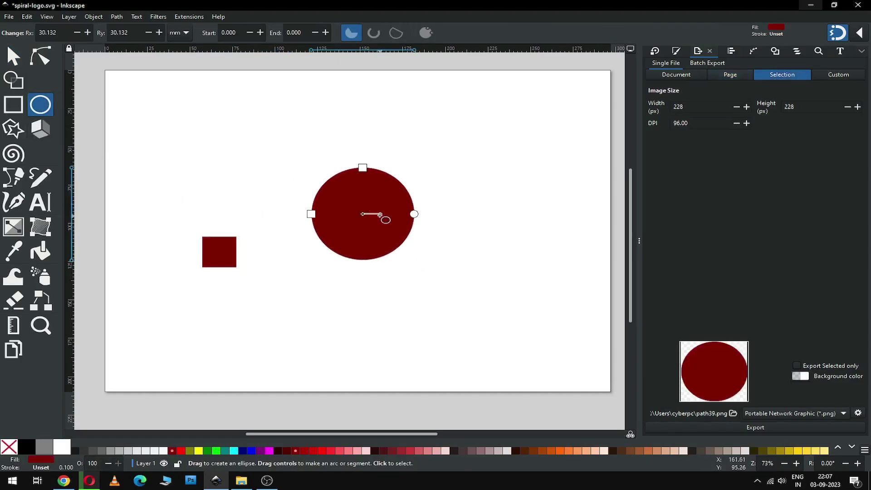
key("s")
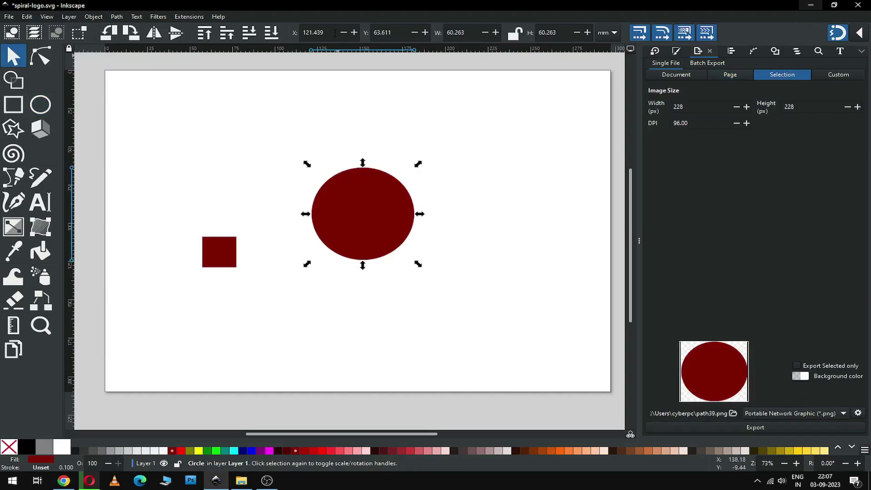
left_click(473, 32)
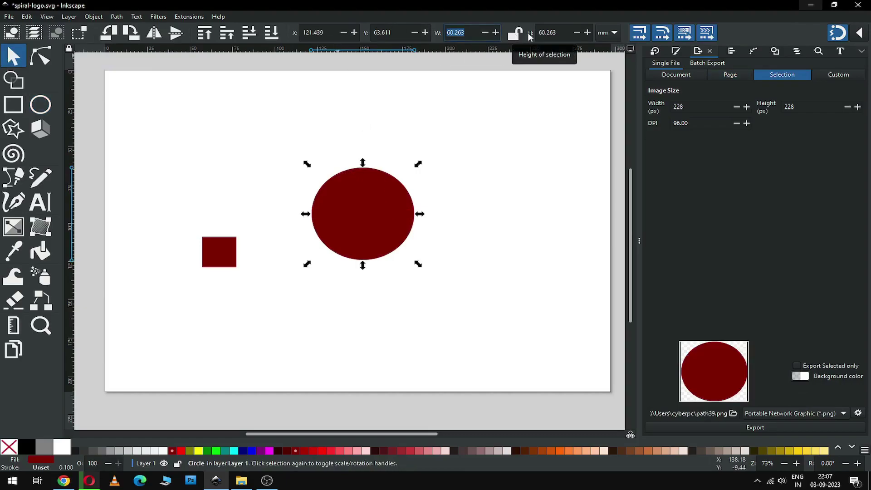
type("4")
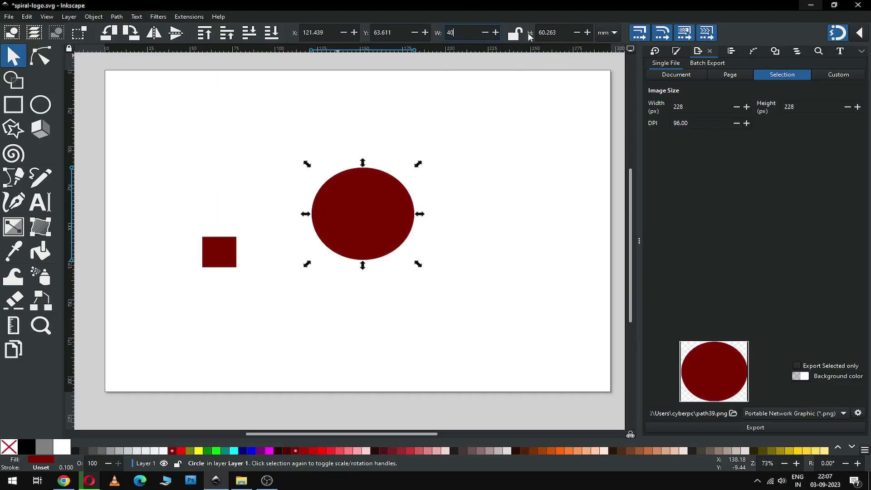
type("0")
key("Tab")
key("Tab")
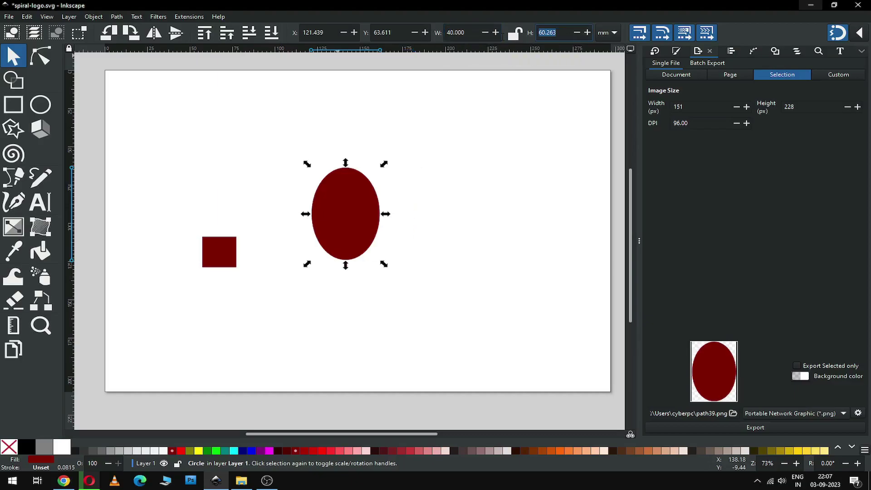
type("40")
key("Return")
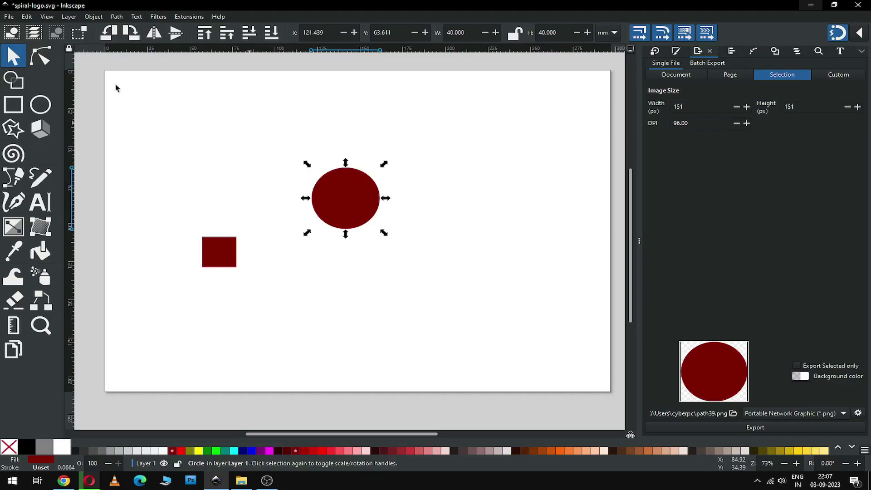
- Set the ellipse end angle to 90° to cut a quarter-circle wedge
left_click(36, 111)
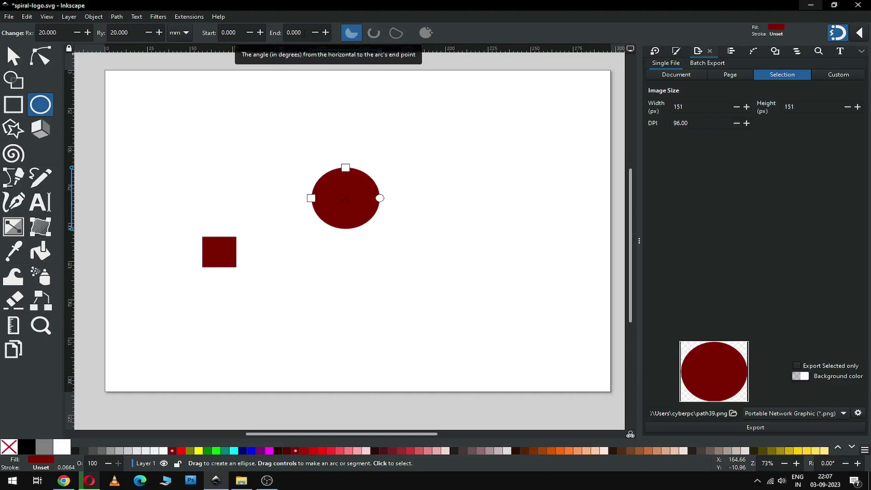
left_click(294, 32)
type("90")
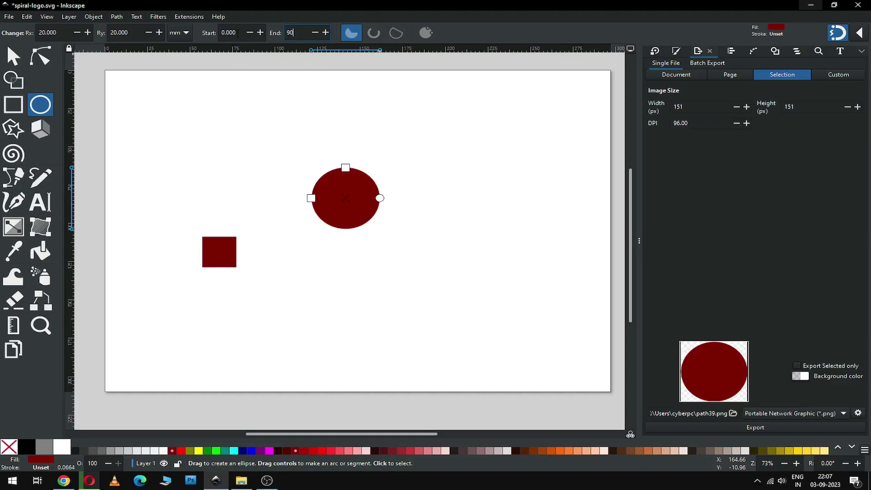
key("Return")
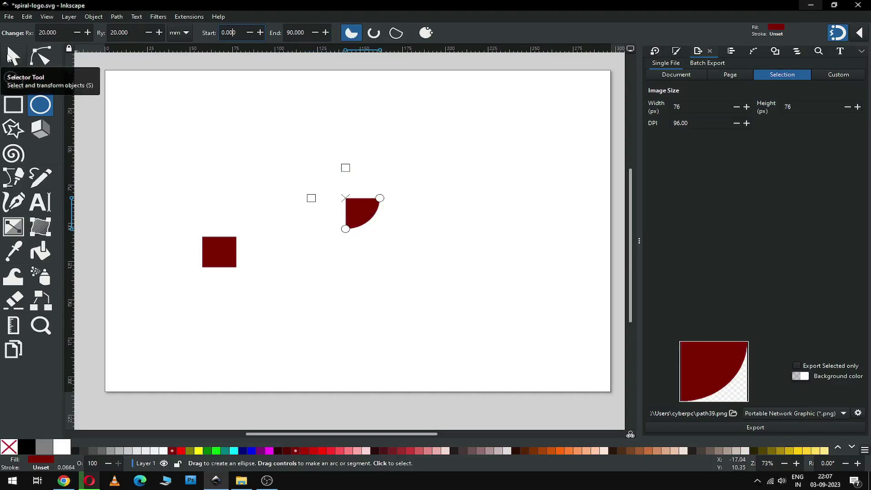
- Select both the square and the wedge and convert them to paths
left_click(11, 56)
left_click_drag(169, 170, 459, 293)
left_click(115, 17)
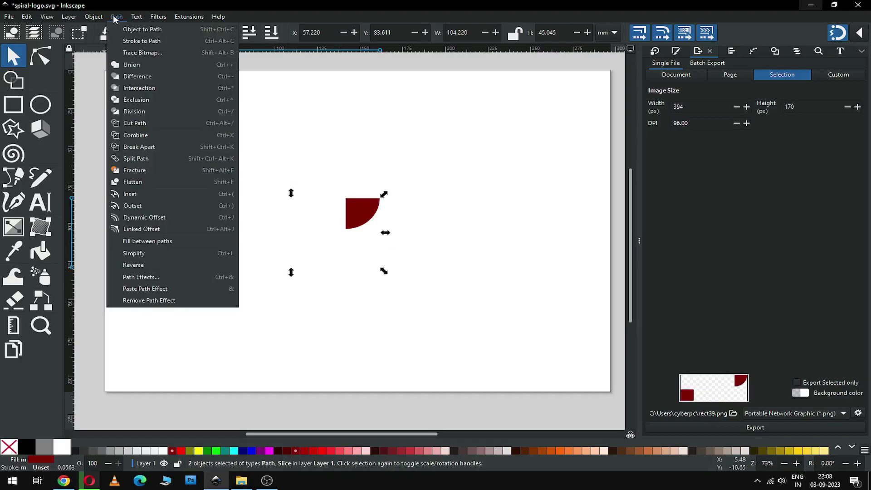
left_click(130, 30)
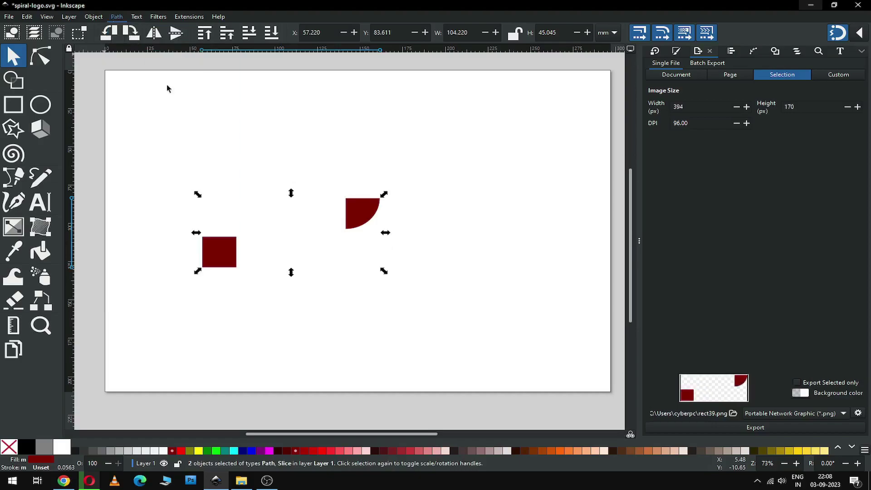
- Place the wedge just above and right of the square, undoing a trial rotation
left_click(283, 226)
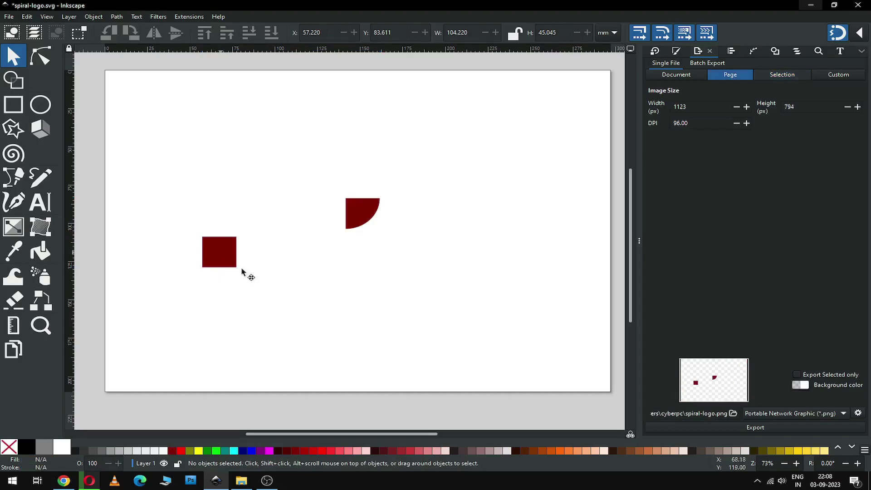
left_click_drag(223, 254, 300, 266)
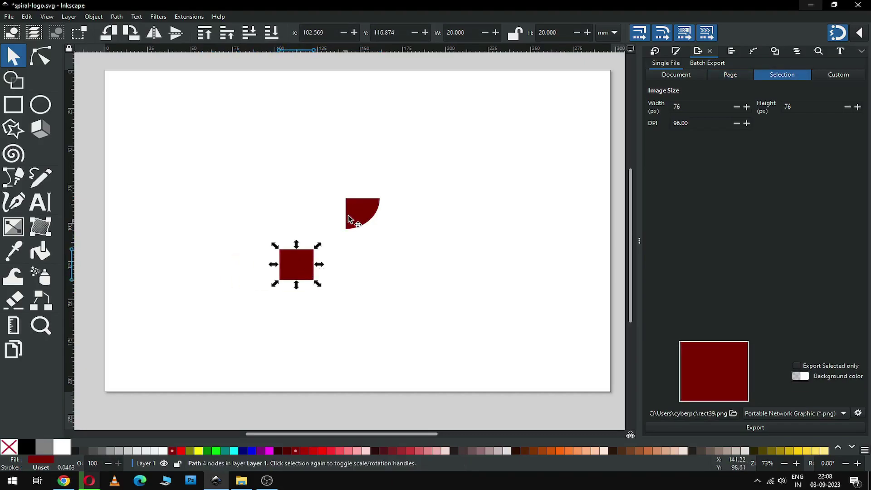
left_click_drag(348, 217, 314, 181)
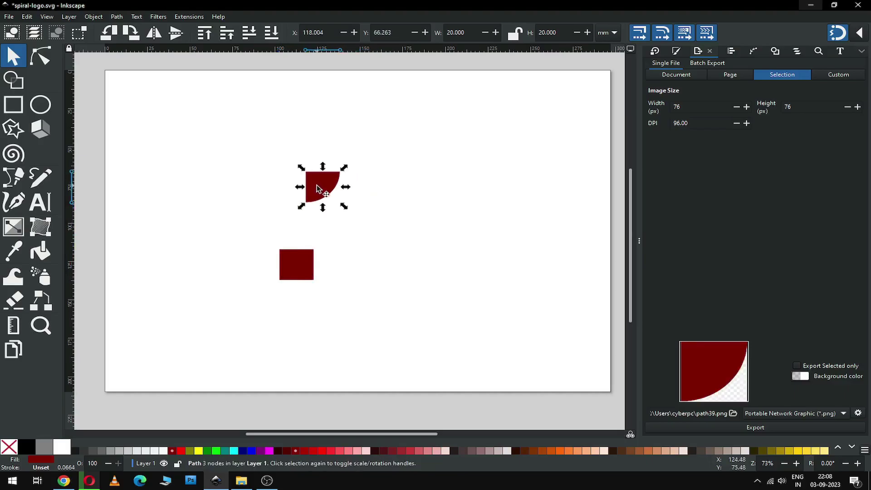
left_click(318, 189)
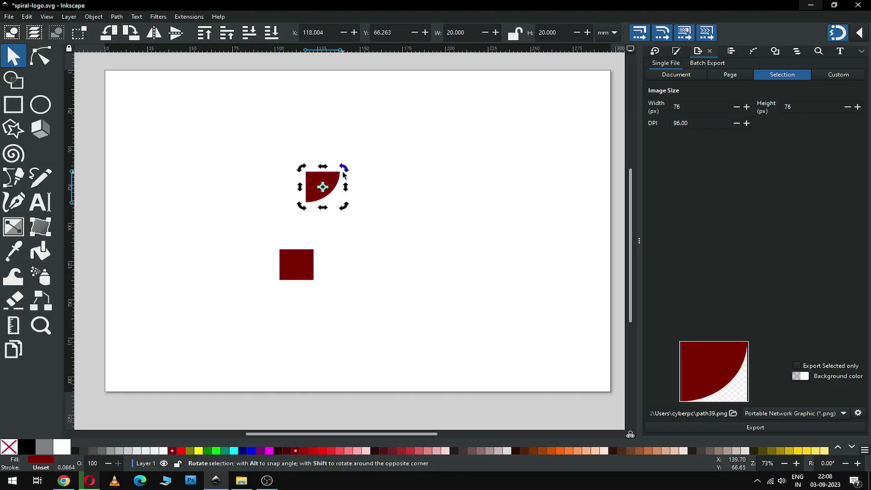
left_click_drag(344, 169, 296, 184)
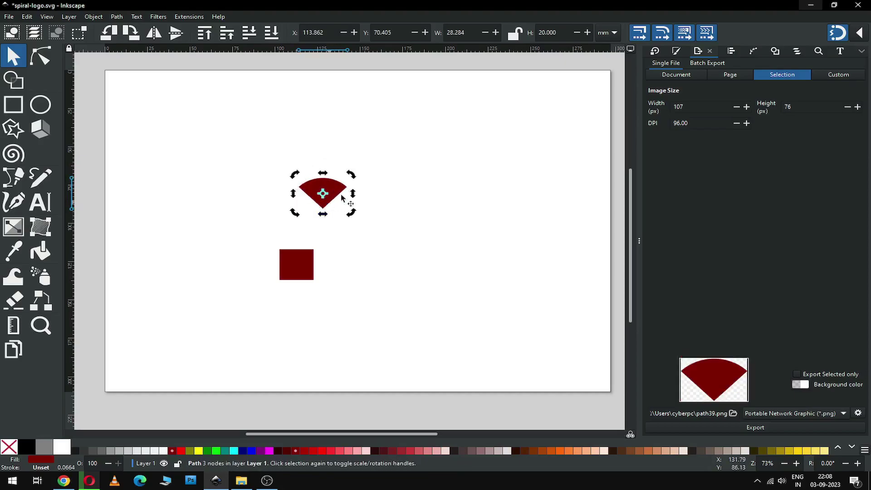
left_click(340, 199)
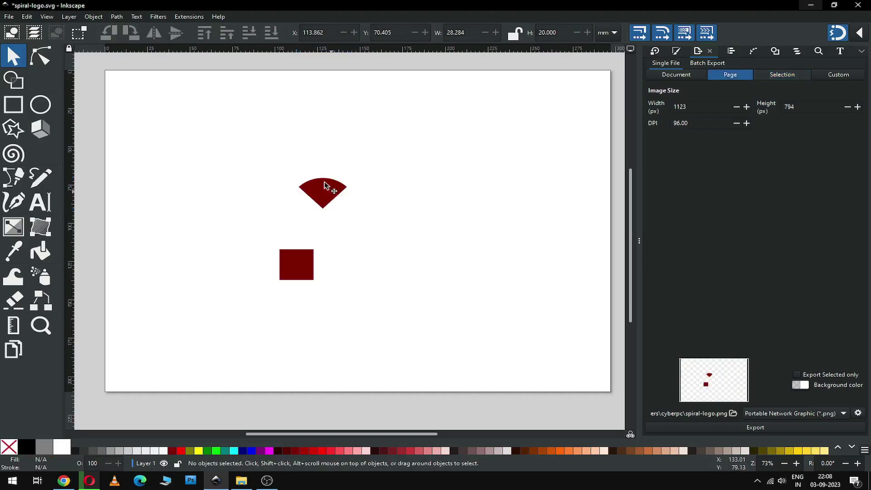
left_click_drag(331, 189, 352, 199)
key("ctrl+z")
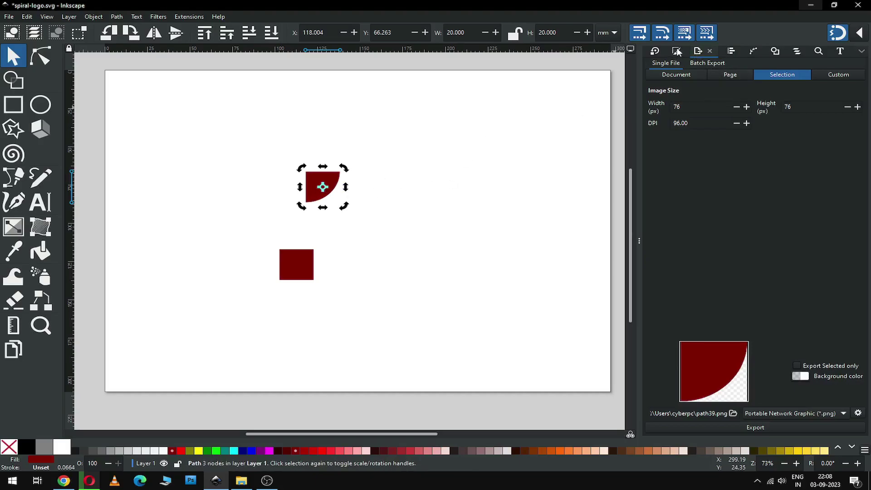
- Rotate the wedge 45° with the Transform dialog's Rotate tab
left_click(656, 51)
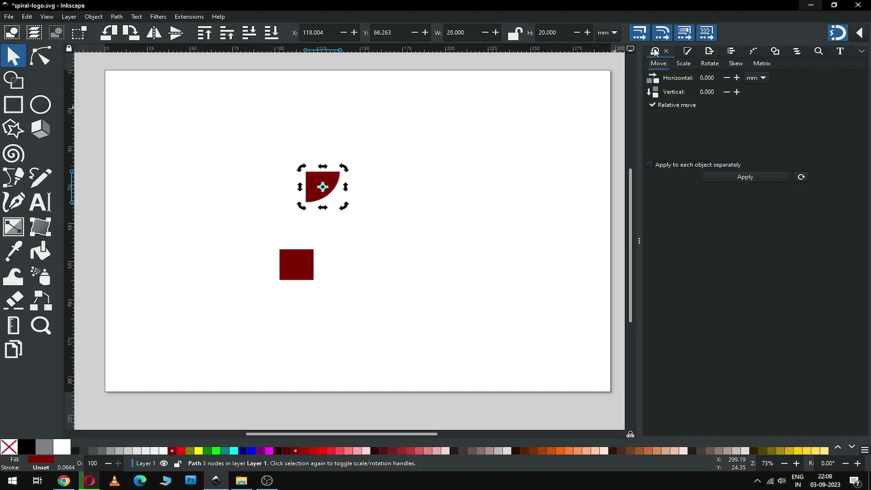
left_click(710, 64)
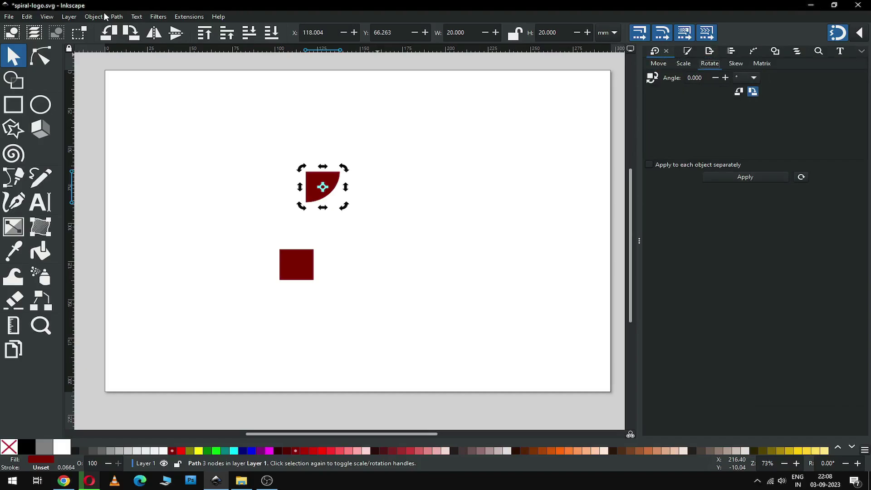
left_click(96, 18)
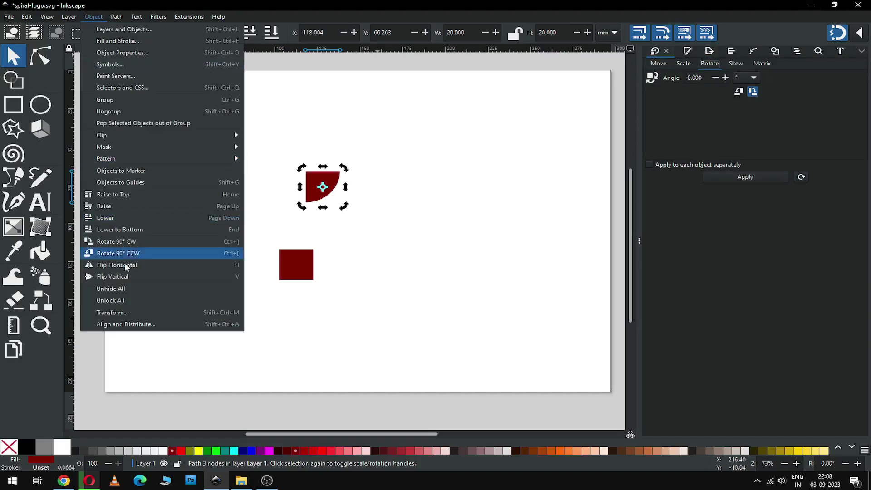
left_click(127, 315)
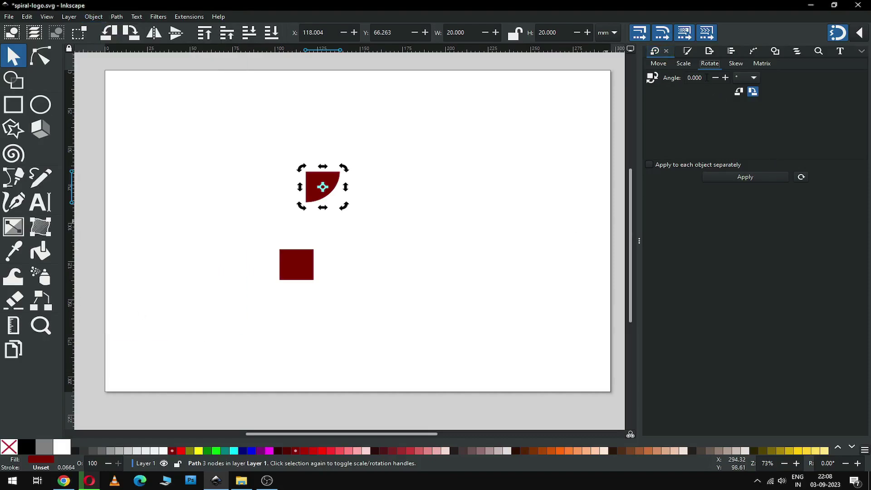
left_click_drag(708, 78, 666, 81)
type("45")
key("Return")
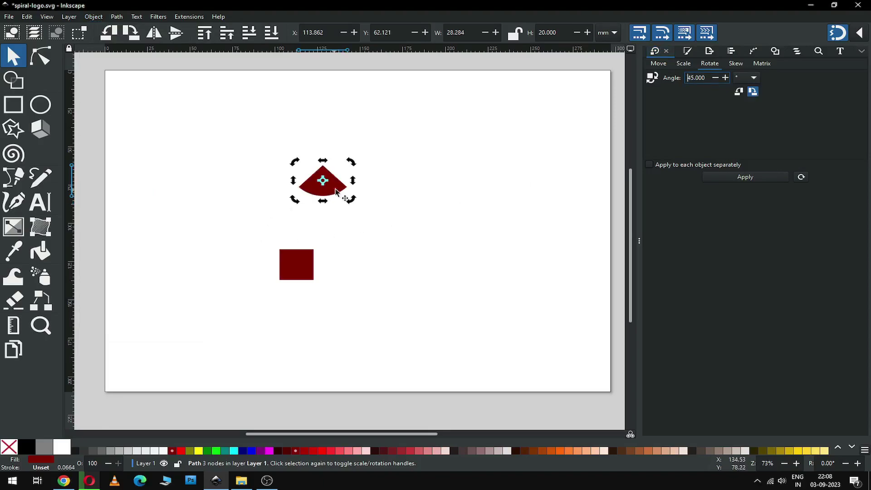
- Apply the same 45° rotation to the square, turning it into a diamond
left_click(415, 189)
left_click(316, 191)
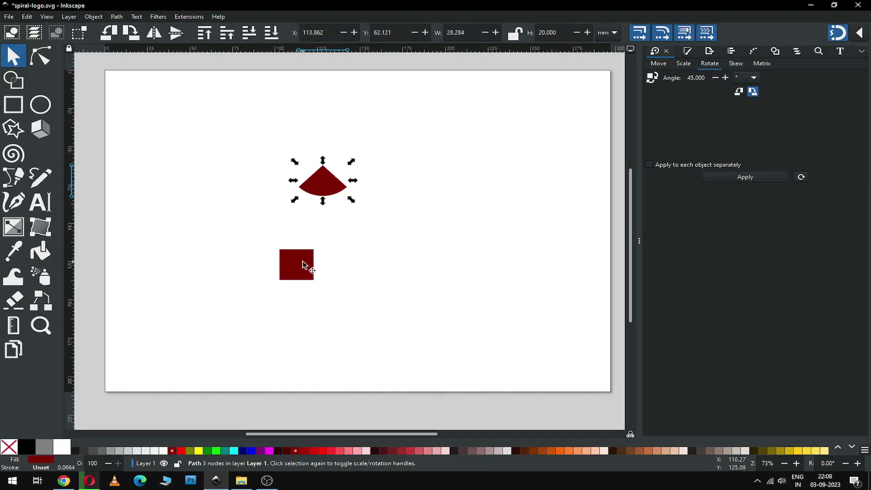
left_click(303, 262)
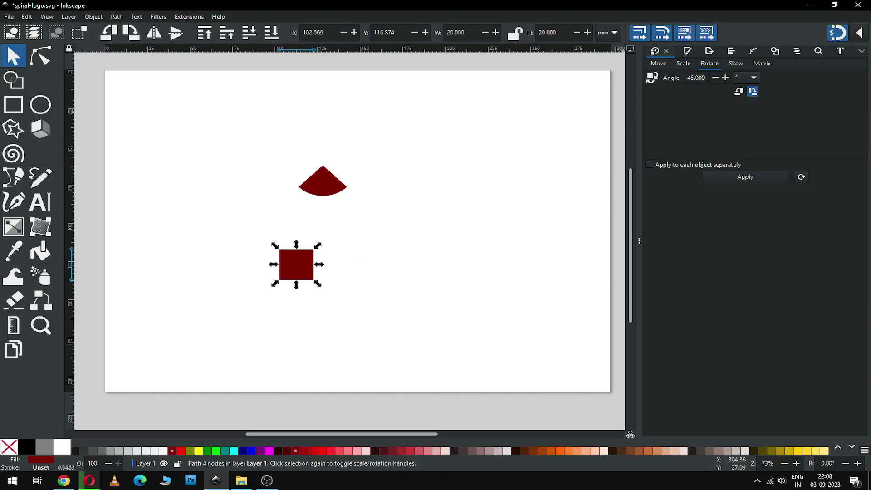
left_click(710, 77)
left_click(745, 178)
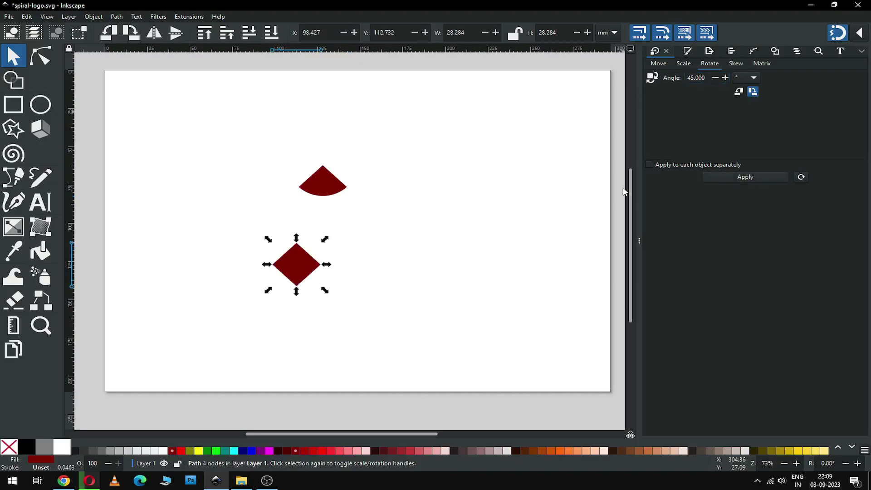
- Move the wedge down-left beside the diamond and fill it navy blue
left_click(336, 195)
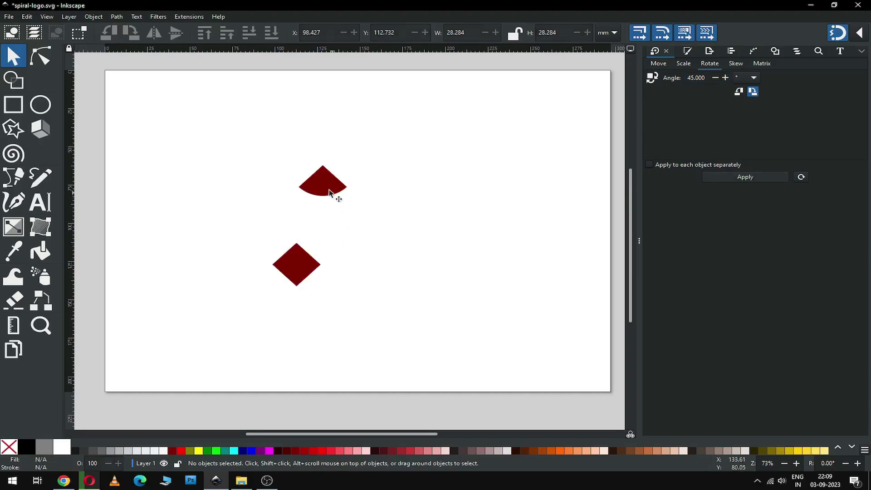
left_click_drag(337, 195, 198, 255)
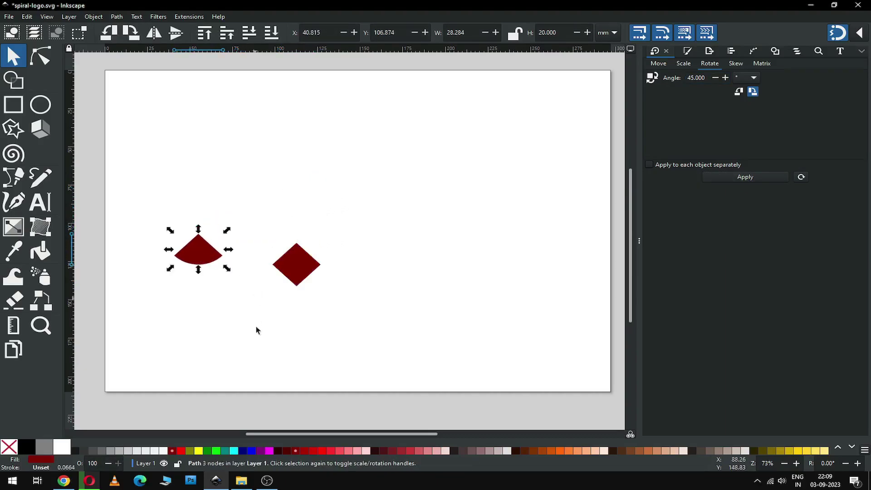
left_click(240, 451)
- Select the red diamond and check the snapping options
left_click(241, 356)
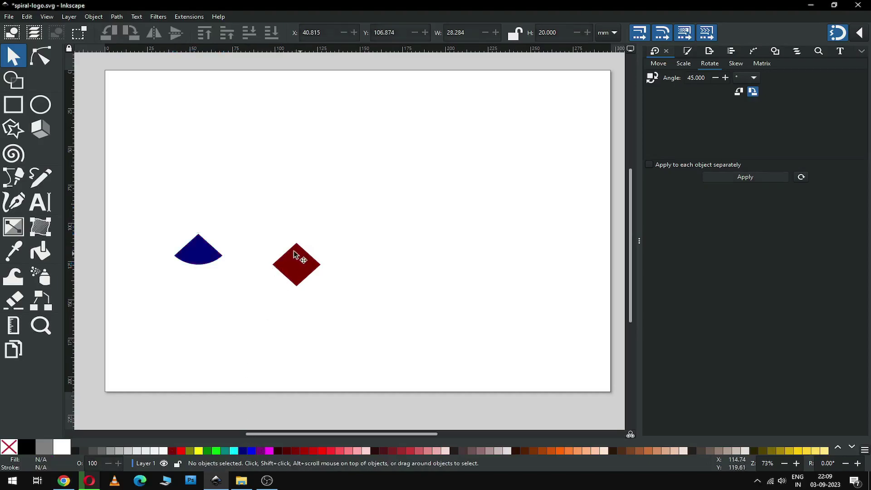
left_click(294, 254)
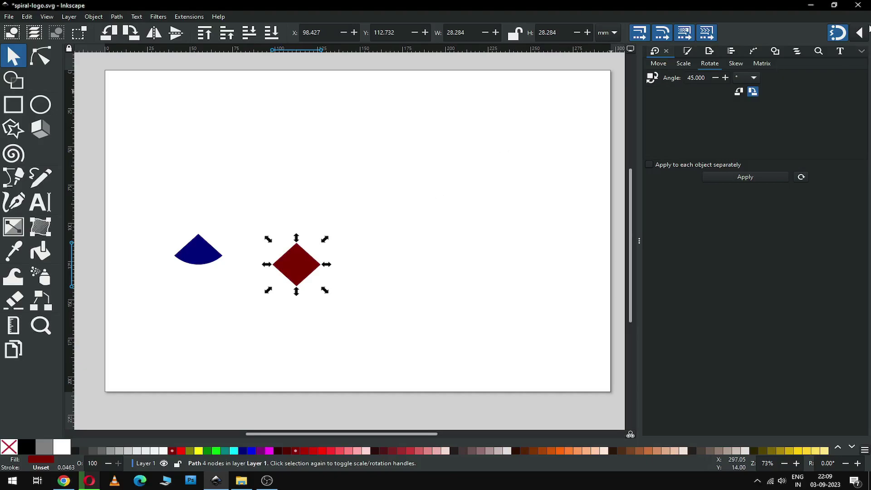
left_click(861, 33)
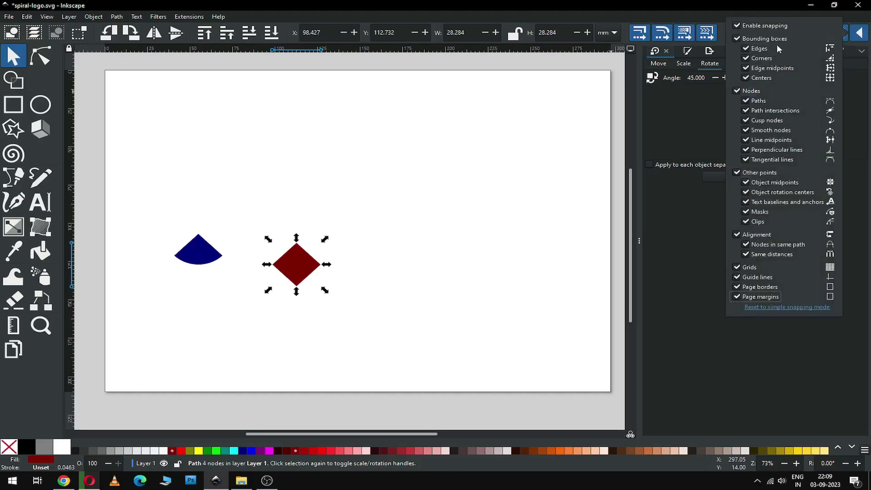
left_click(859, 33)
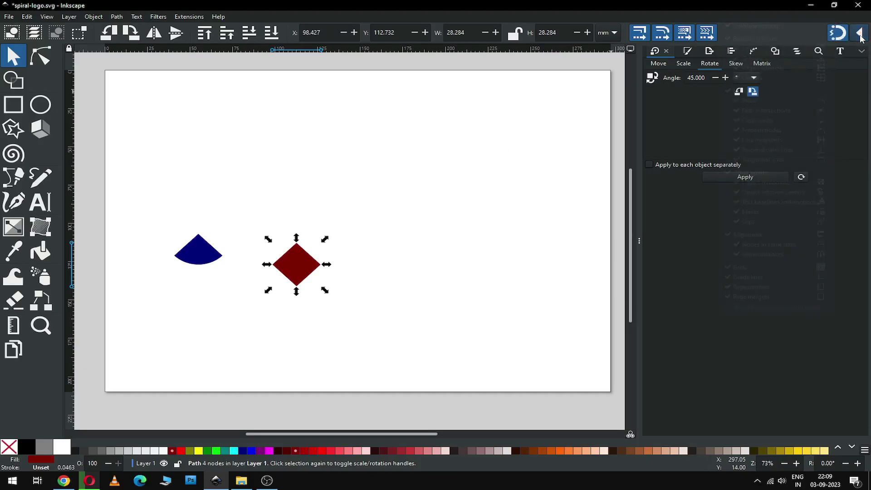
- Snap the diamond onto the navy wedge, then add a vertically flipped wedge copy against its other end
left_click_drag(293, 266, 219, 238)
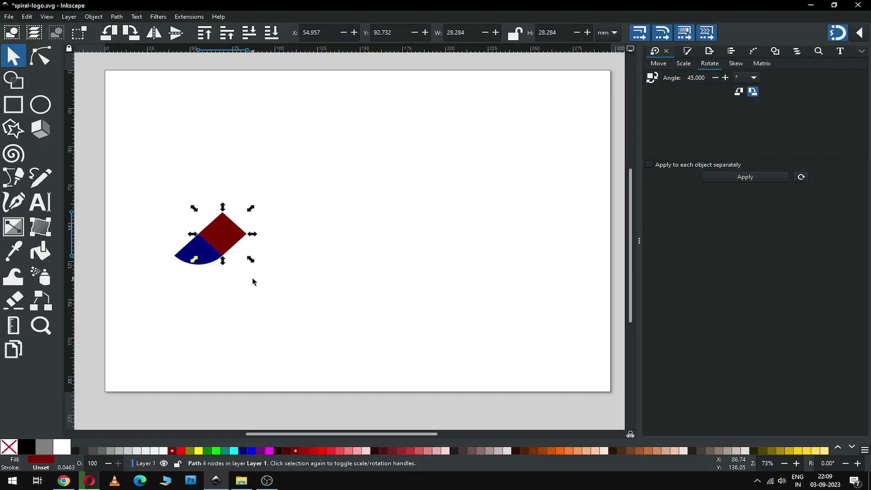
left_click(245, 282)
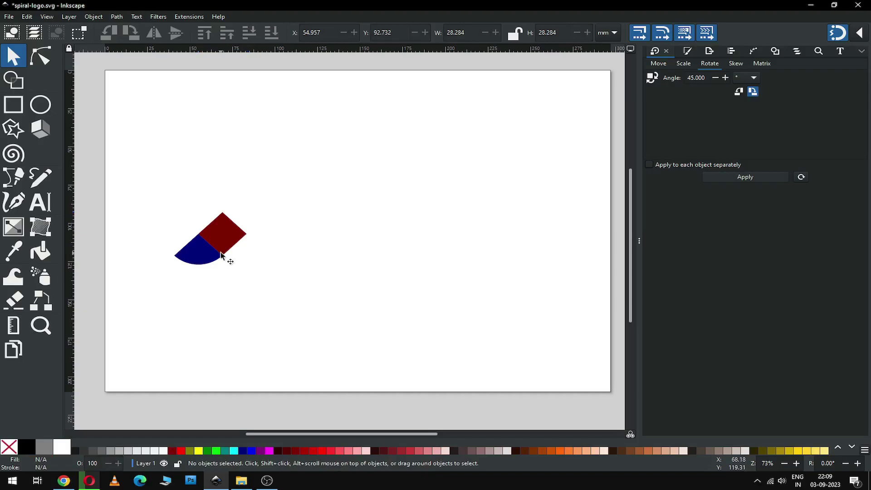
left_click(200, 263)
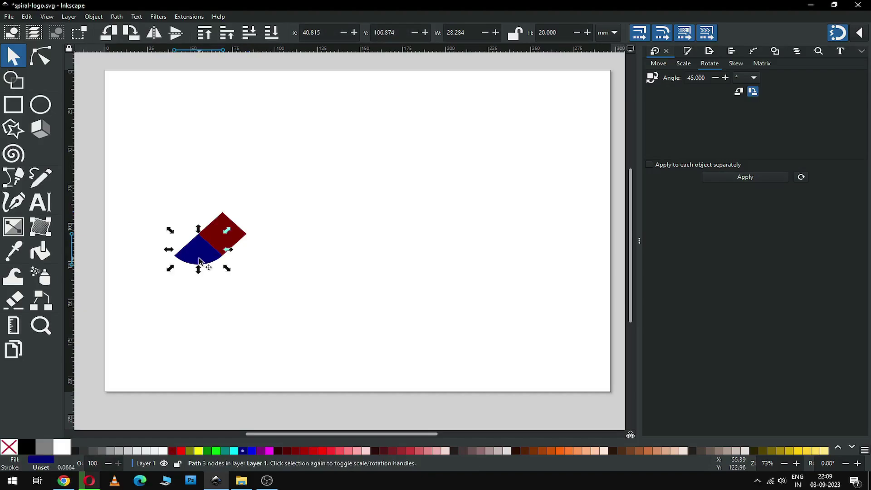
right_click(200, 263)
left_click(235, 301)
left_click_drag(207, 259, 293, 280)
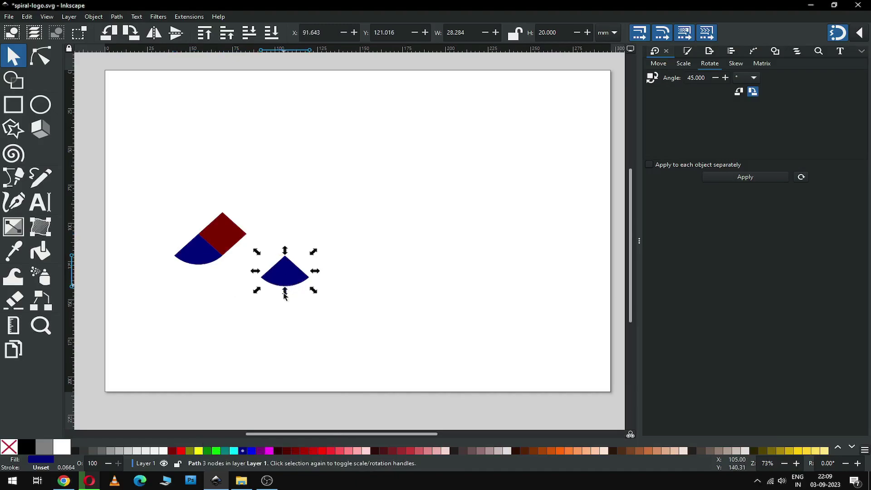
left_click(176, 38)
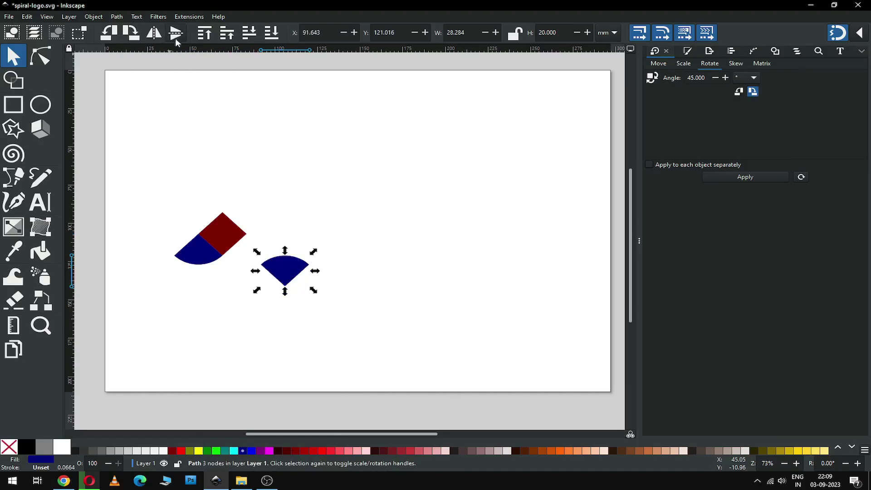
left_click_drag(286, 260, 244, 210)
- Zoom in and snap the upper wedge tightly against the diamond's edge
key("z")
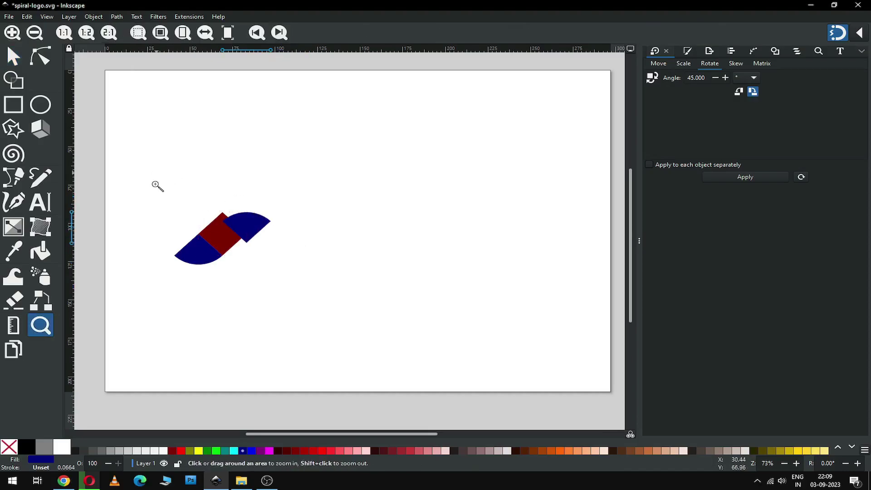
left_click_drag(157, 175, 346, 293)
key("s")
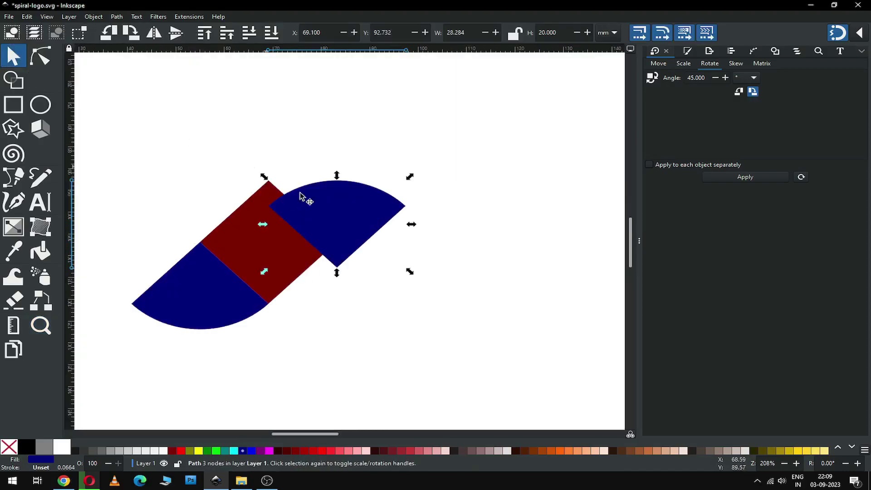
left_click_drag(320, 192, 320, 188)
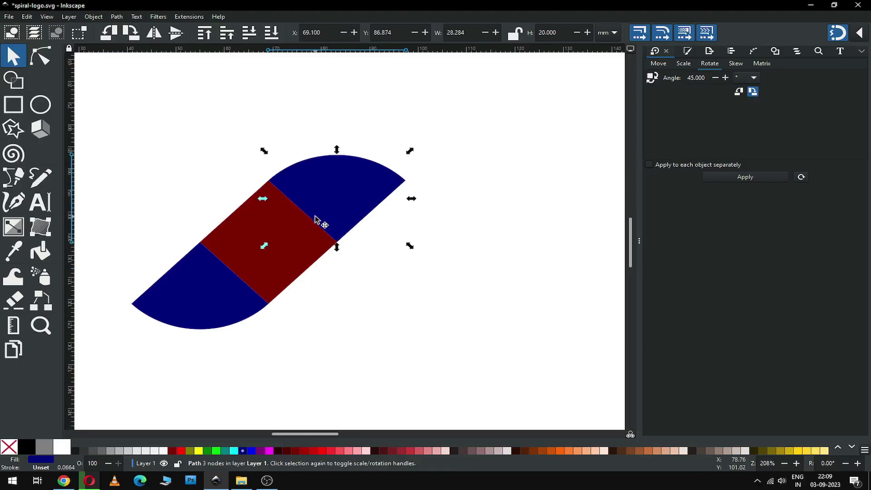
key("minus")
- Duplicate the red diamond twice, placing copies at the right and left ends
left_click(299, 250)
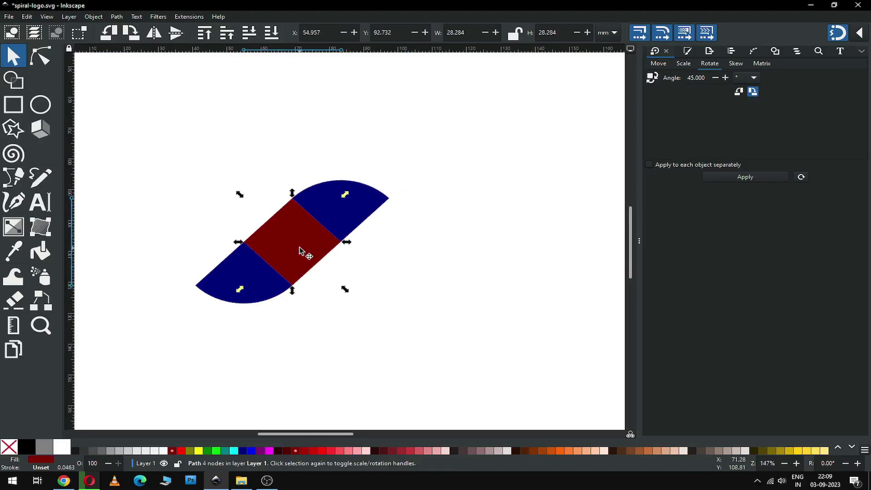
right_click(300, 249)
left_click(334, 290)
left_click_drag(296, 243, 401, 248)
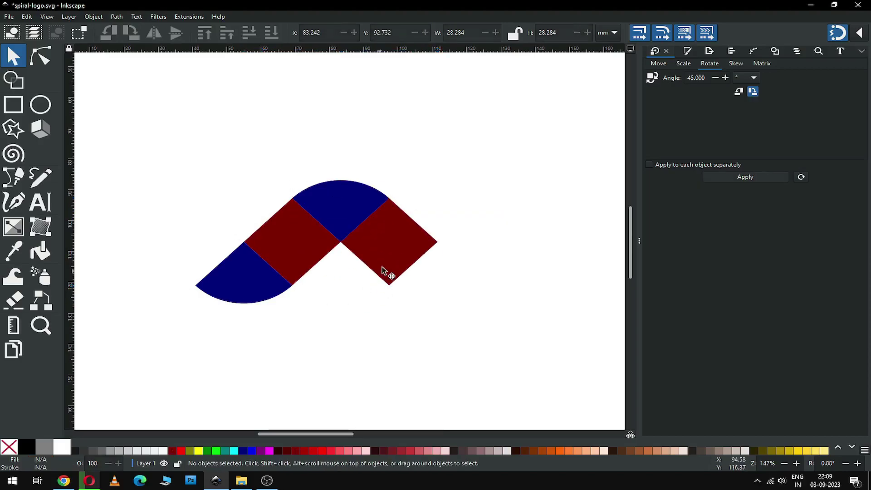
right_click(386, 260)
left_click(421, 301)
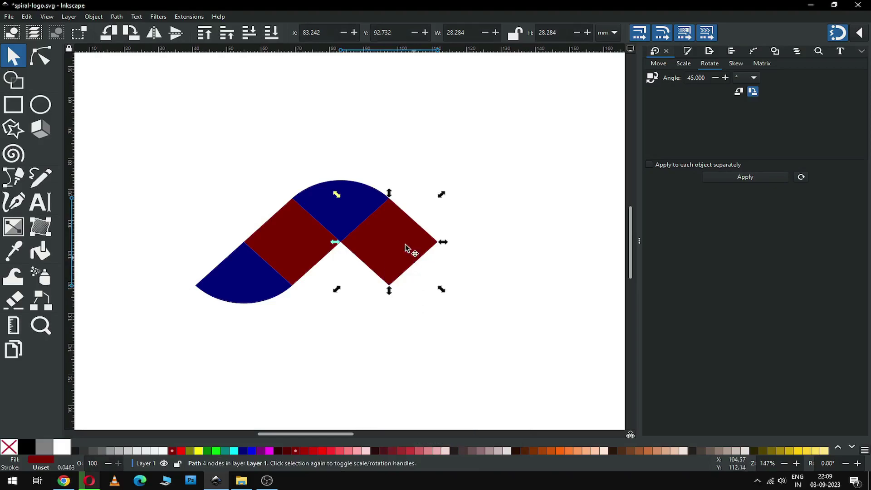
left_click_drag(407, 247, 212, 242)
left_click(298, 324)
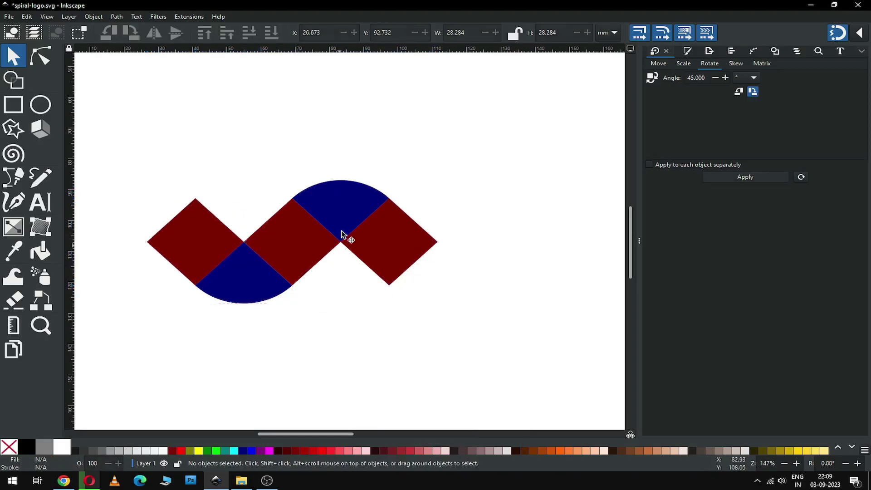
- Duplicate the upper navy arc and drop the copy onto the right diamond
left_click(252, 285)
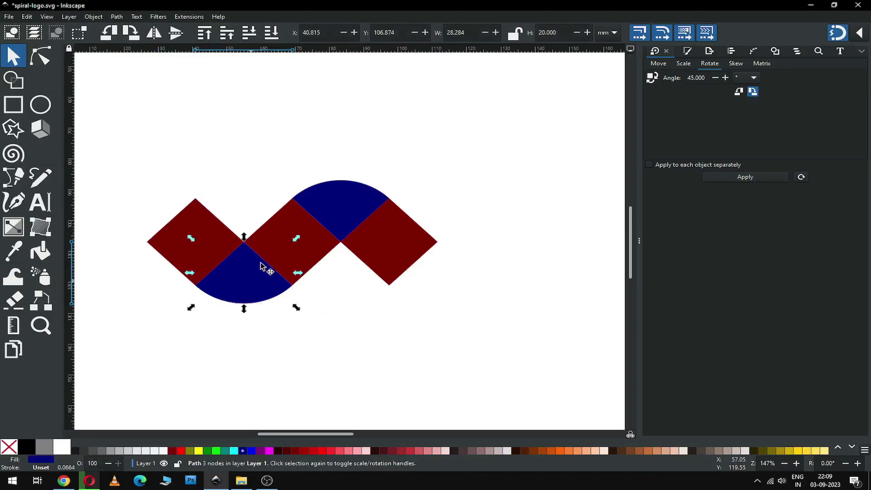
left_click(334, 207)
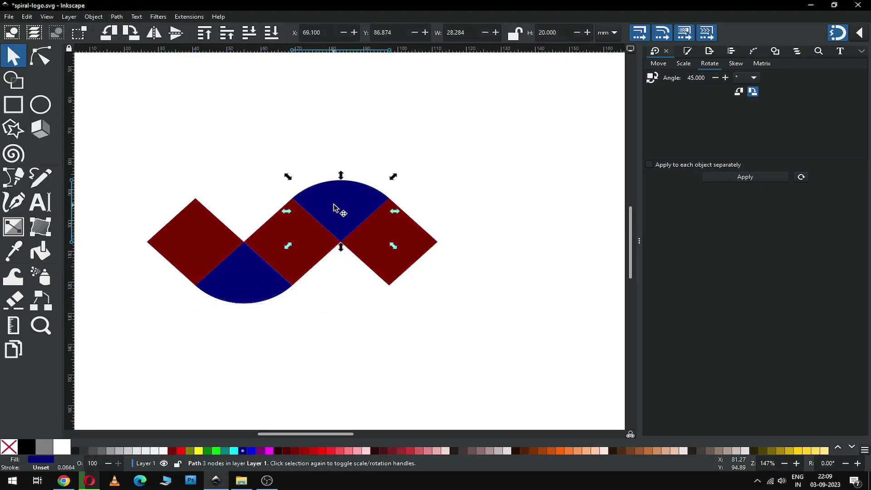
right_click(334, 208)
left_click(350, 247)
left_click_drag(350, 216, 391, 252)
left_click_drag(391, 253, 391, 253)
key("Escape")
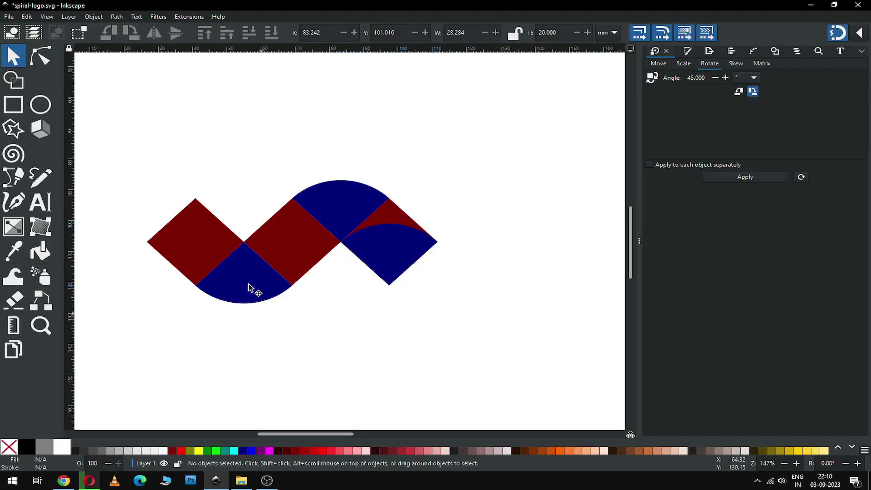
- Duplicate the lower navy arc onto the left diamond, then select all seven pieces
right_click(248, 283)
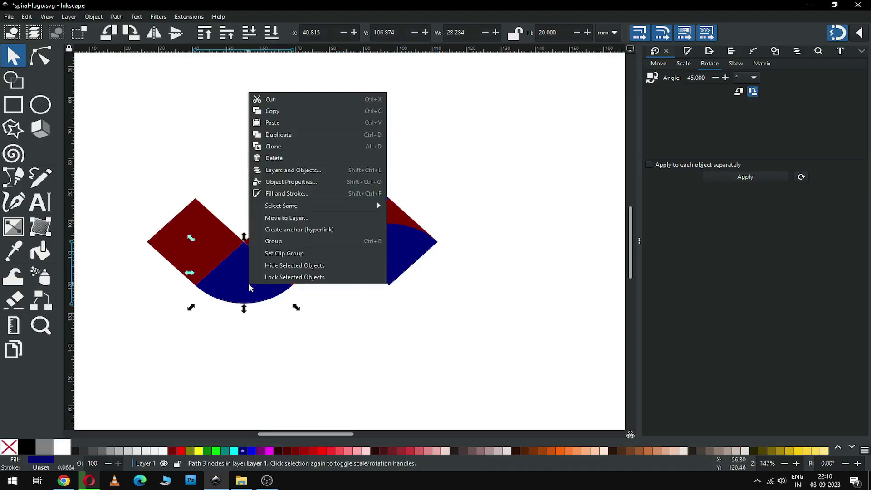
left_click(291, 135)
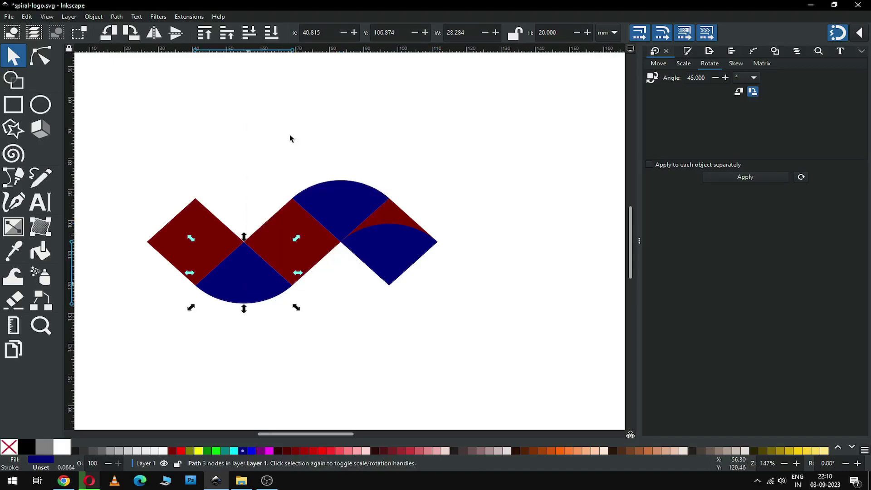
left_click_drag(243, 279, 187, 227)
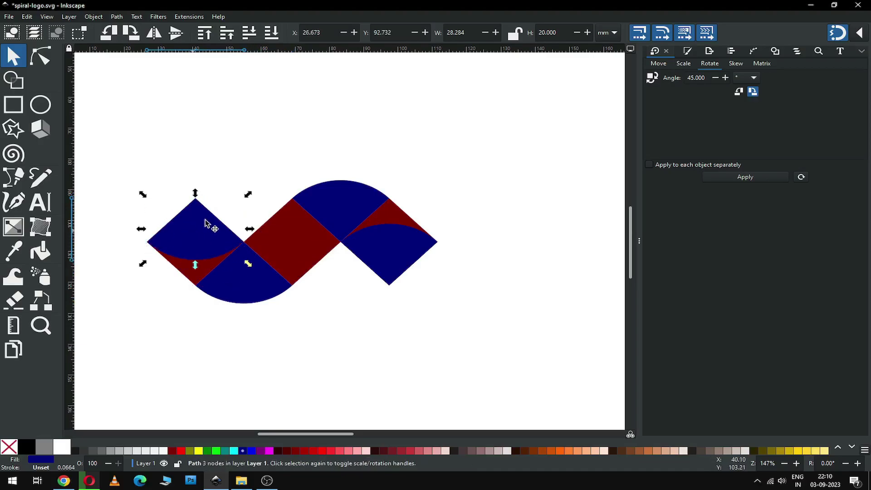
left_click(255, 170)
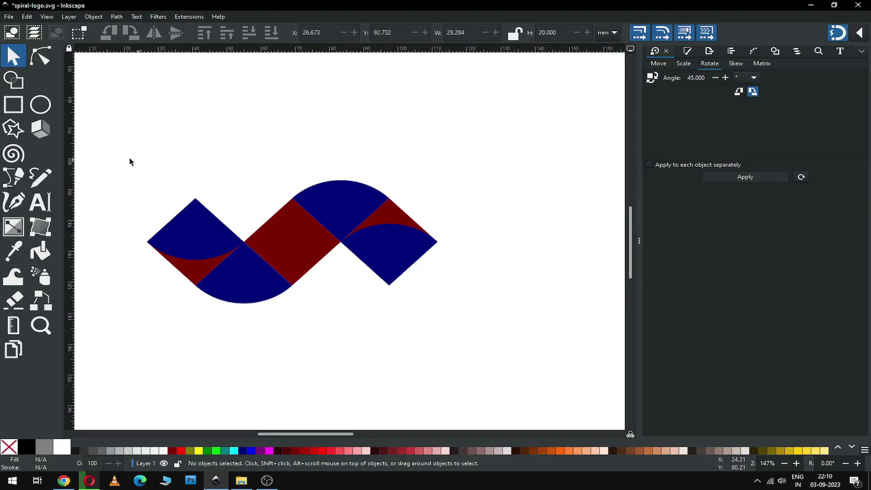
left_click_drag(128, 157, 495, 330)
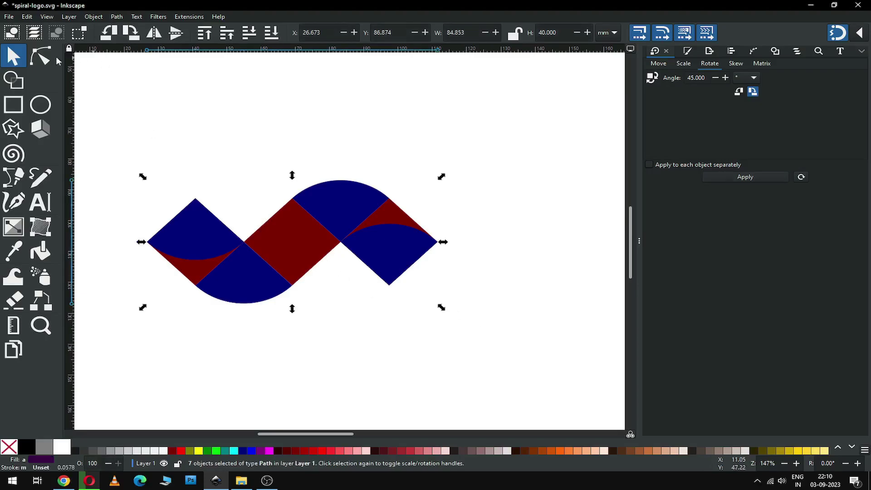
- Split the overlapping wave pieces into separate fragments with the Shape Builder
left_click(14, 81)
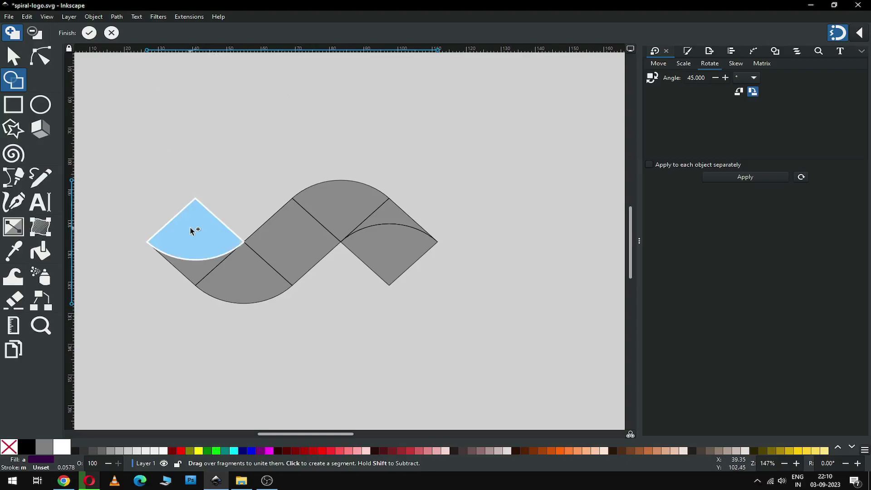
mouse_move(192, 234)
left_mouse_down()
mouse_move(200, 274)
mouse_move(299, 251)
mouse_move(341, 222)
mouse_move(363, 222)
mouse_move(386, 241)
mouse_move(343, 219)
left_mouse_up()
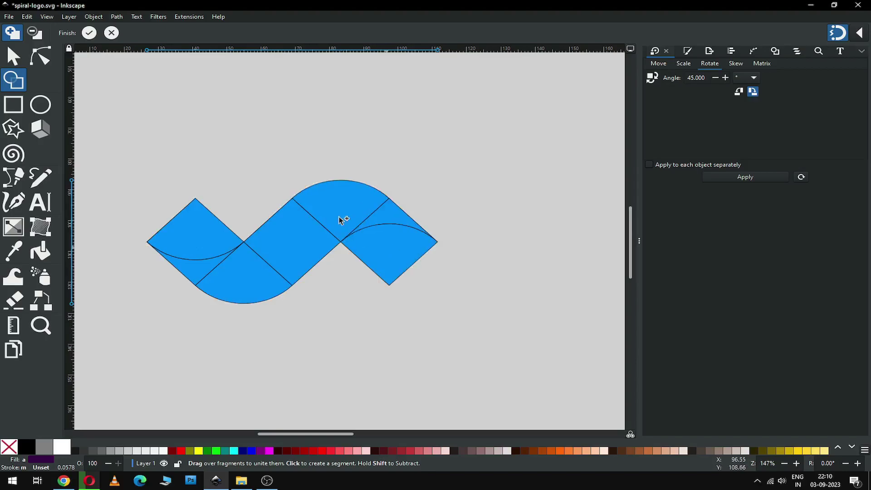
left_click(90, 33)
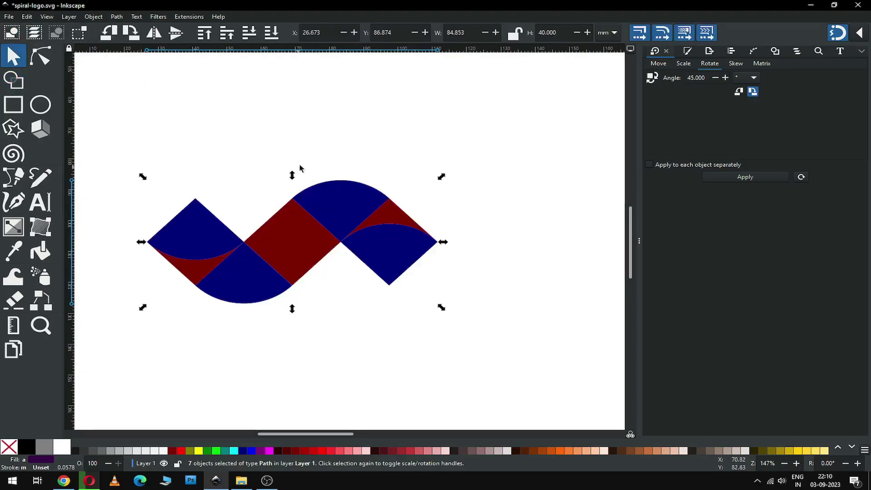
left_click(390, 184)
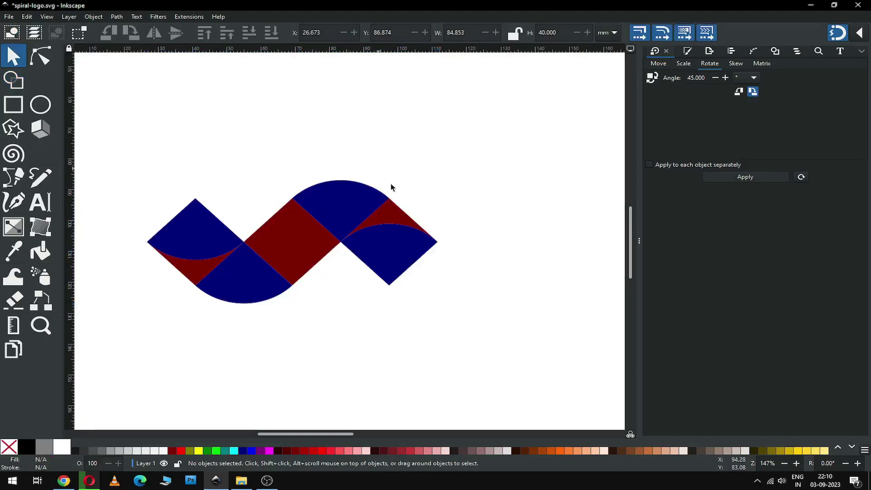
- Select the five central ribbon fragments and fill them maroon
left_click(393, 220)
left_click(302, 229, "shift")
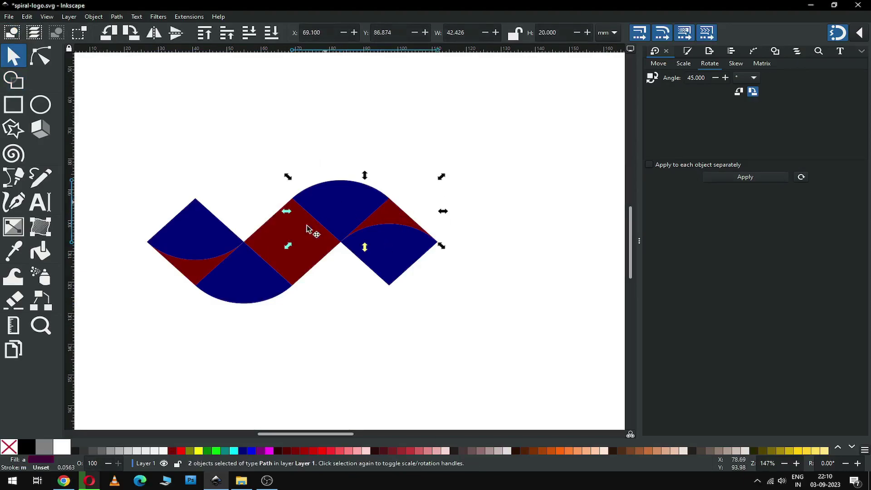
left_click(278, 246, "shift")
left_click(258, 279, "shift")
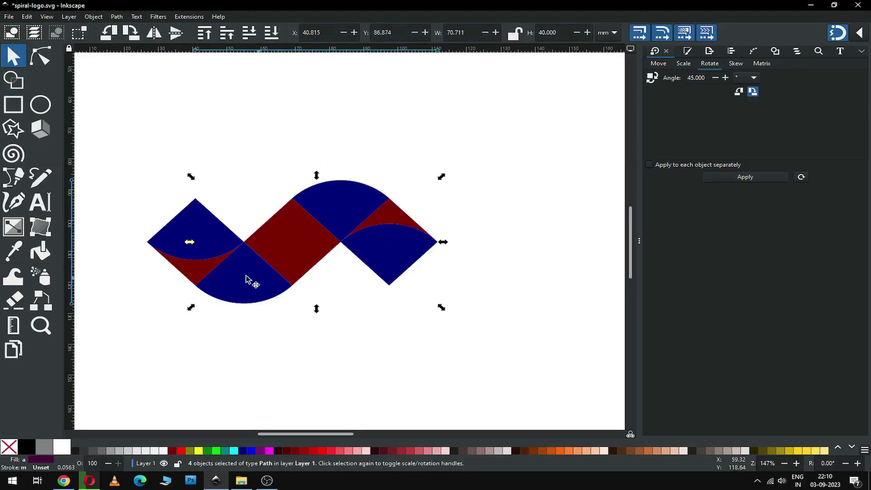
left_click(197, 271, "shift")
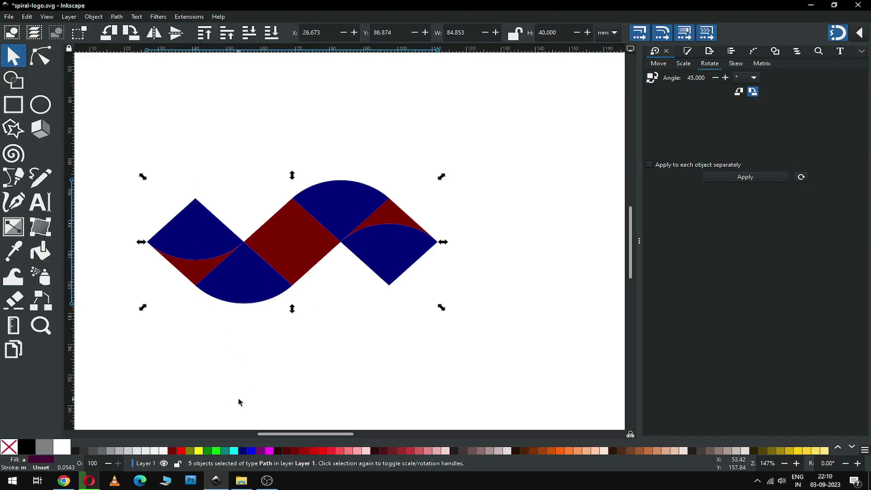
left_click(178, 451)
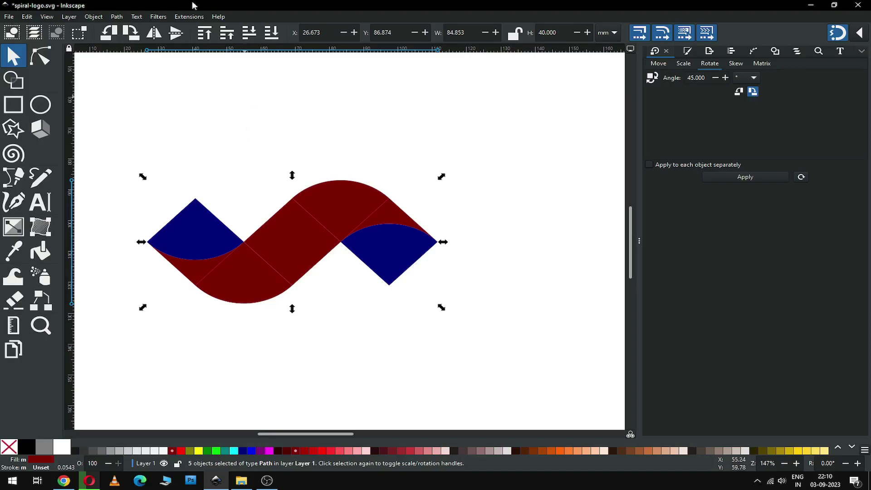
- Union the five maroon fragments into one continuous ribbon path
left_click(117, 17)
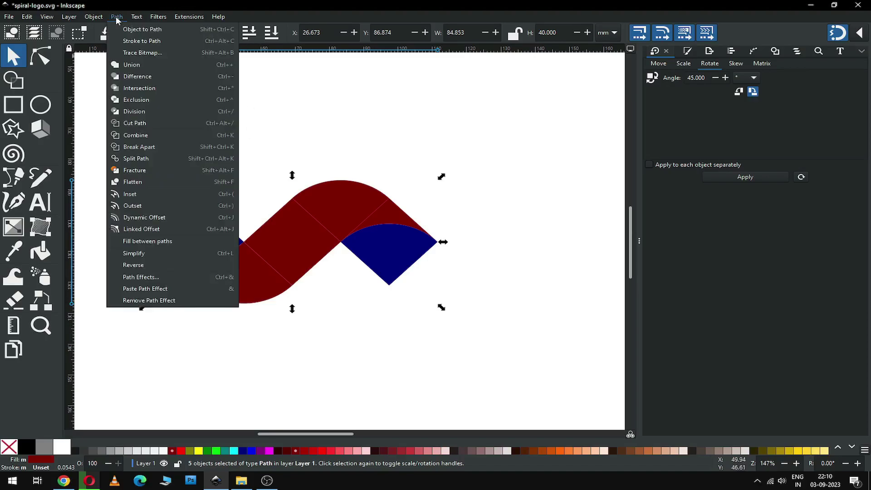
left_click(133, 65)
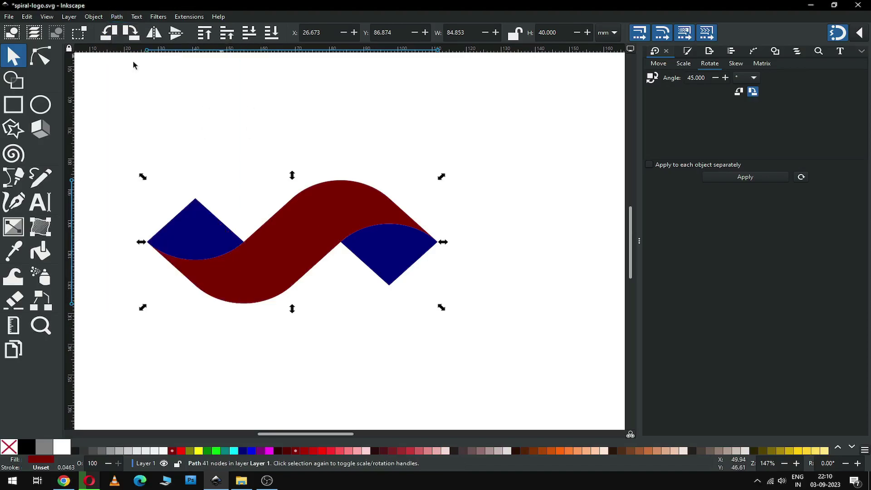
left_click(371, 141)
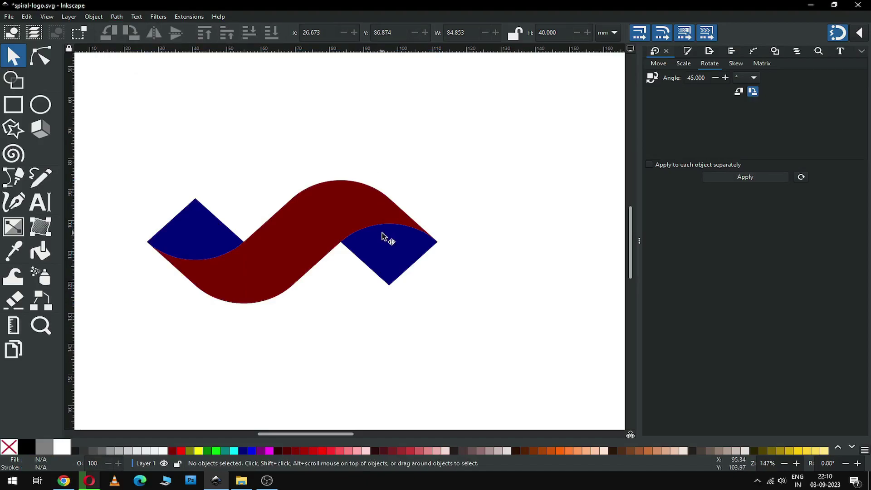
left_click_drag(293, 434, 298, 434)
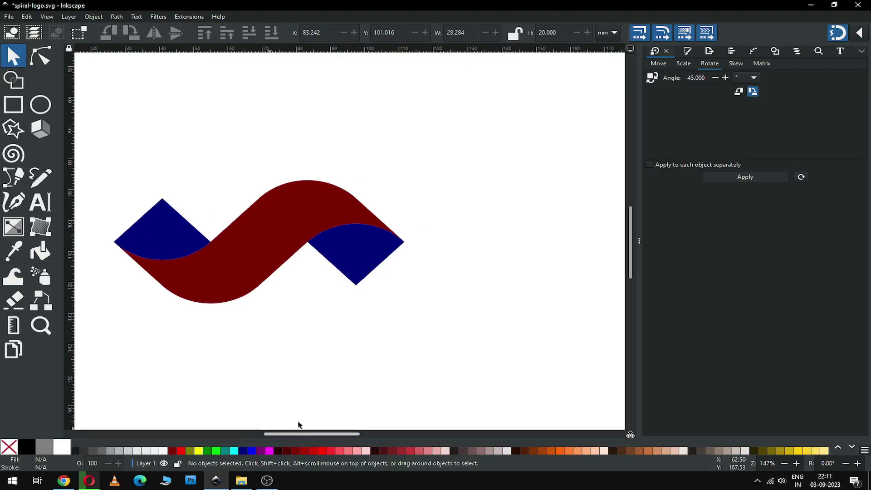
- Duplicate the ribbon and right wedge and snap the copy to the ribbon's right end
left_click(230, 278)
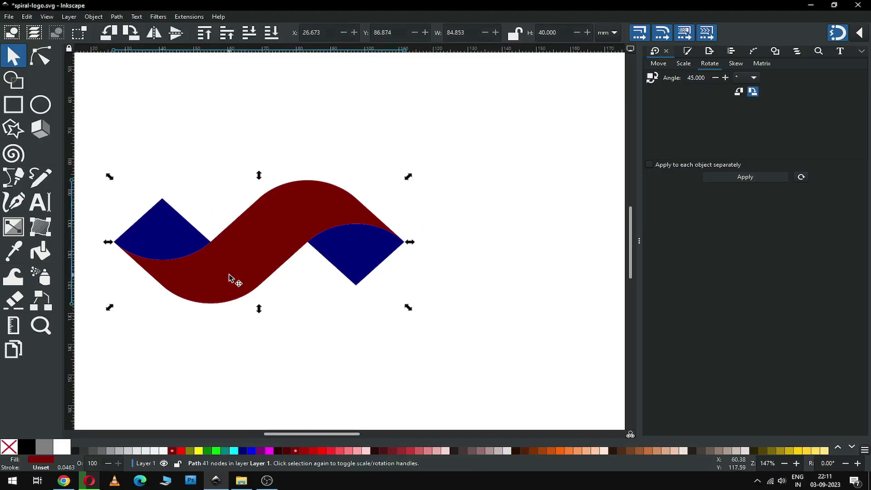
left_click(364, 260, "shift")
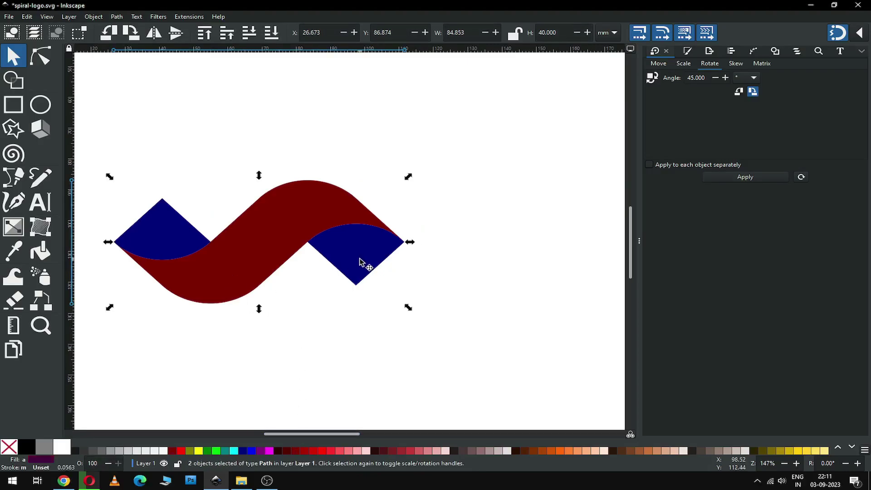
right_click(298, 224)
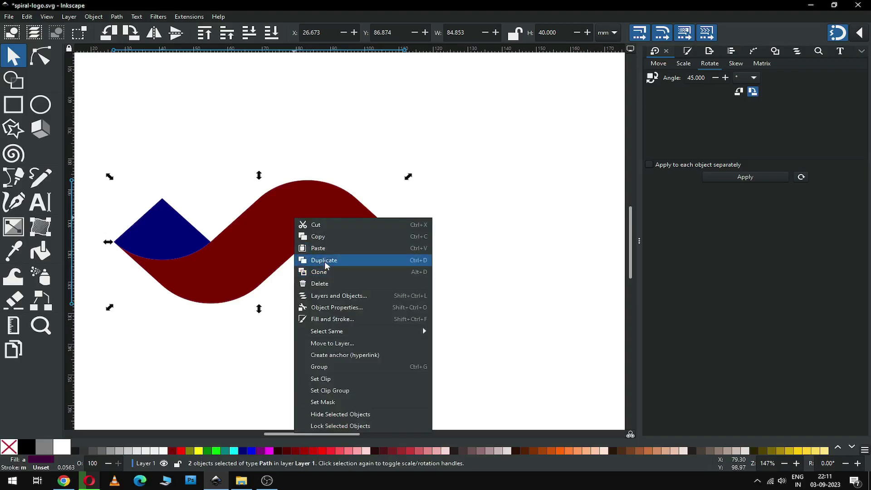
left_click(313, 259)
left_click_drag(216, 274, 412, 293)
key("minus")
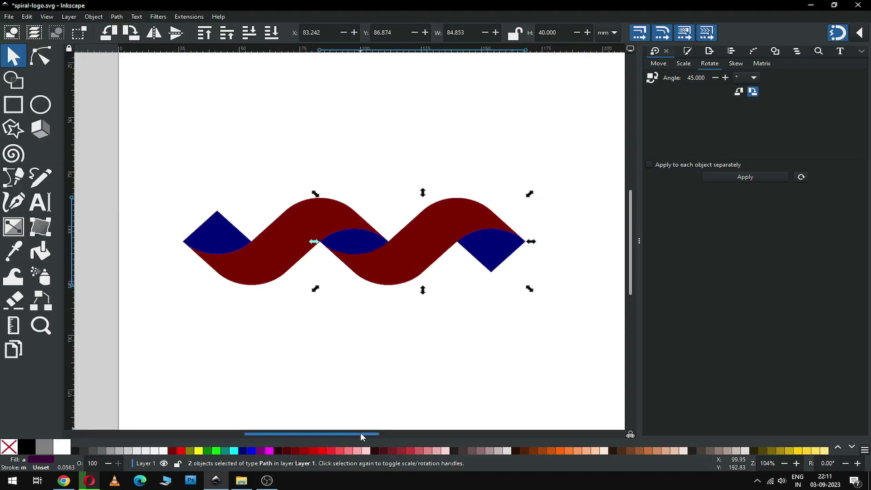
- Duplicate the new pair again and move it 56.57 mm further right for a third wave
left_click_drag(362, 437, 378, 437)
right_click(356, 266)
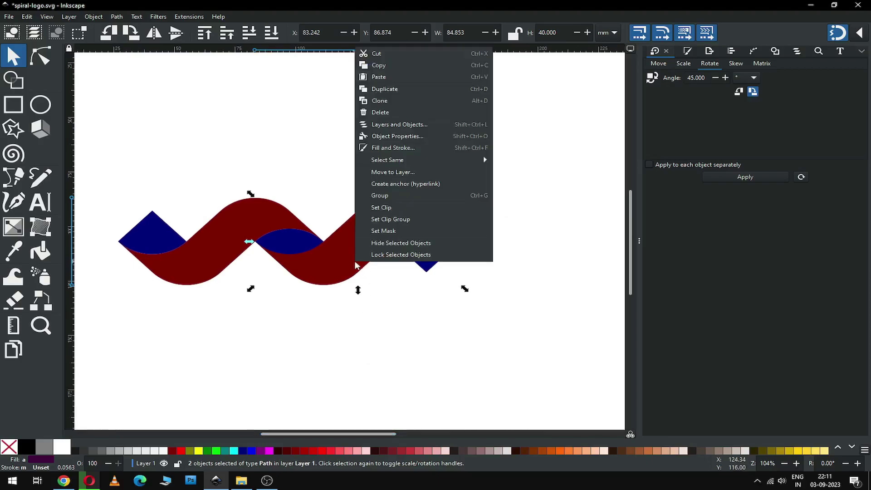
left_click(382, 89)
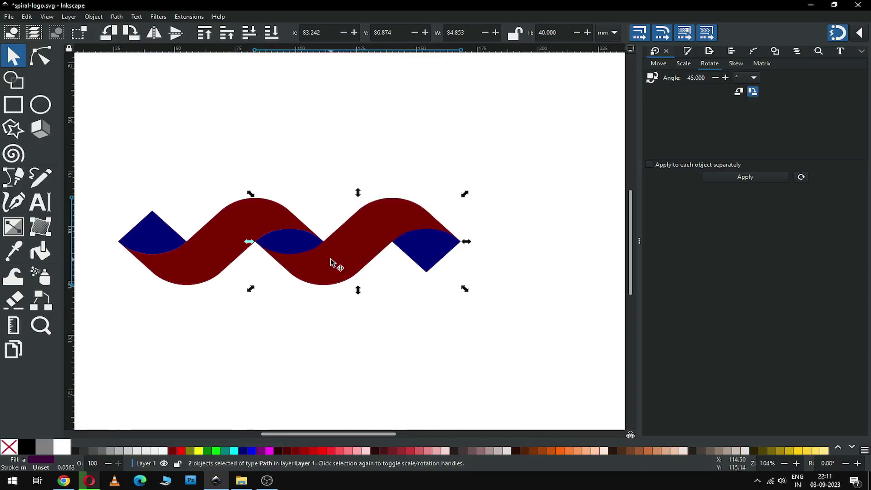
left_click_drag(331, 261, 474, 269)
left_click(380, 291)
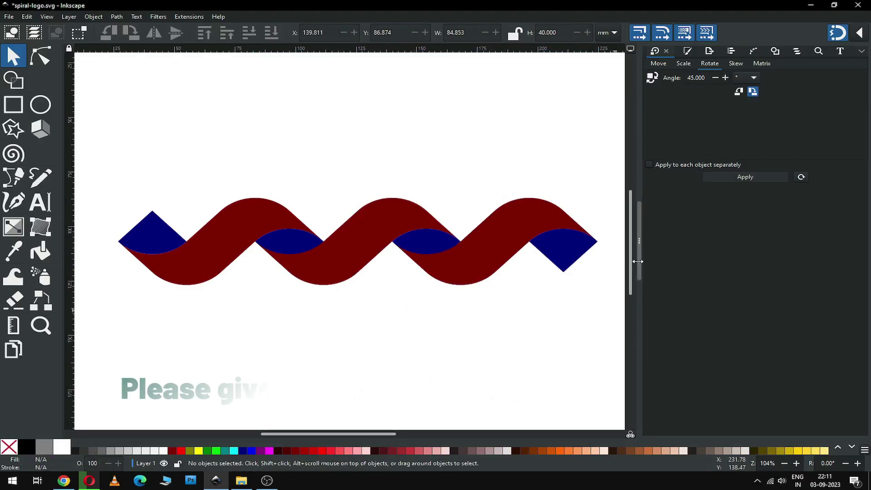
- Widen the canvas, save to spiral-logo.svg, and select the four blue wedges
left_click_drag(639, 241, 465, 409)
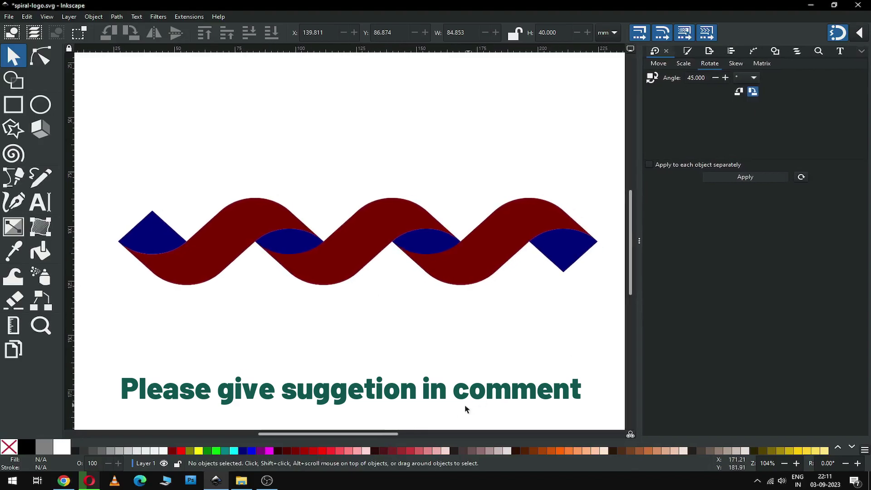
key("ctrl+s")
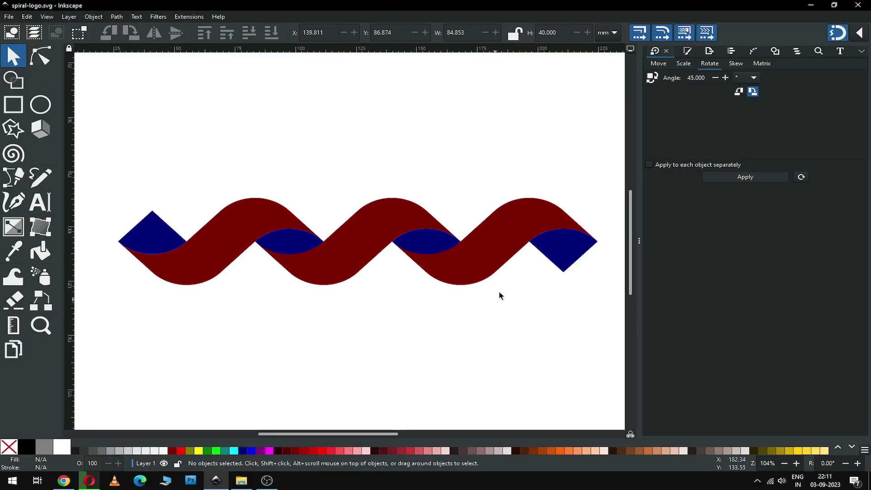
left_click(562, 253)
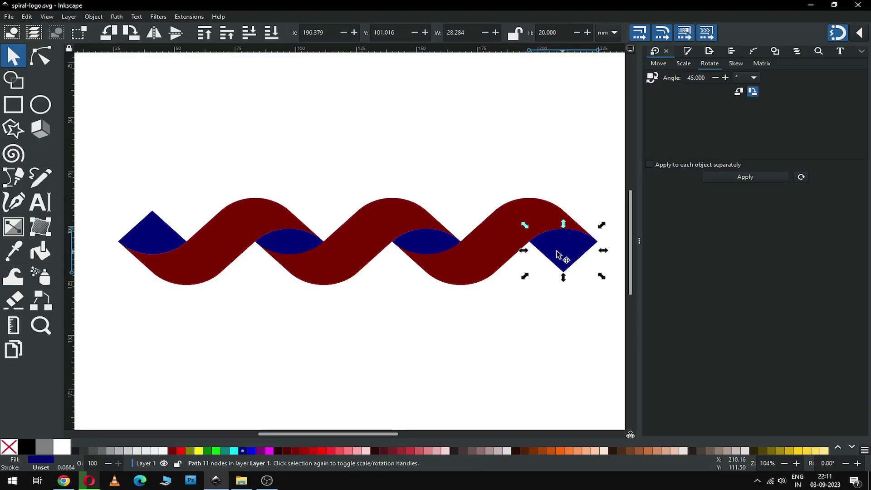
left_click(424, 244, "shift")
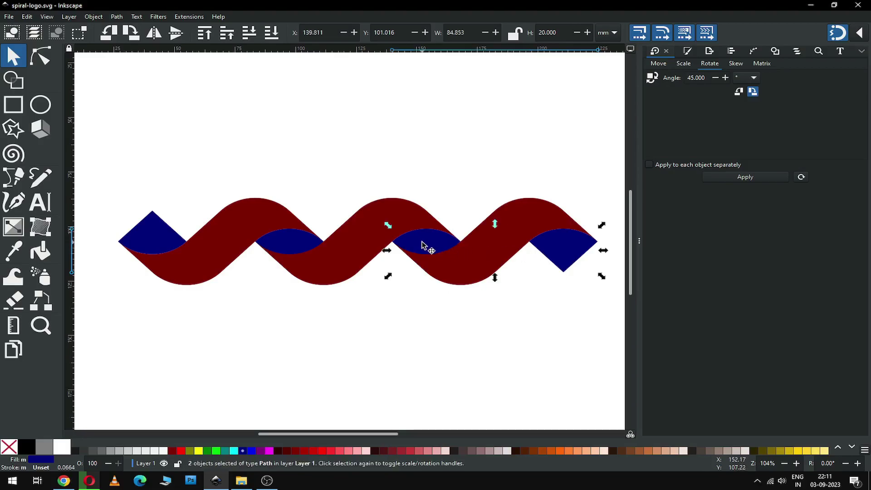
left_click(286, 245, "shift")
left_click(150, 241, "shift")
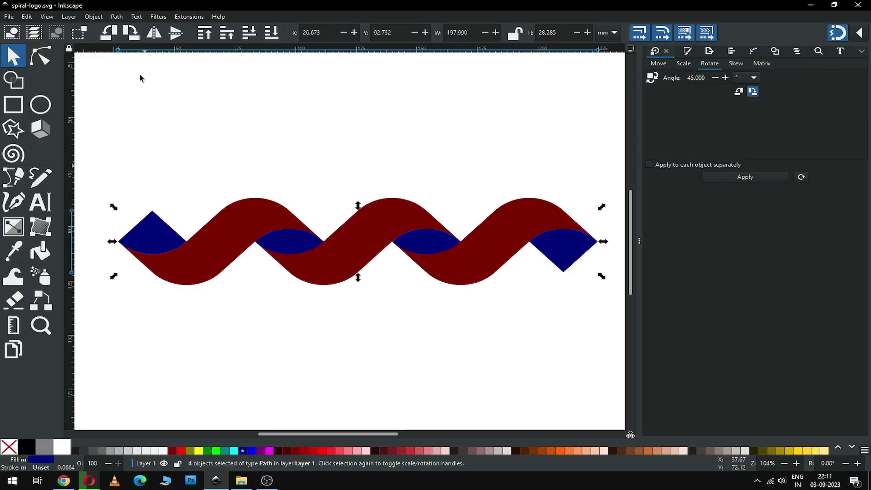
- Union the four blue wedges into a single navy path
left_click(117, 17)
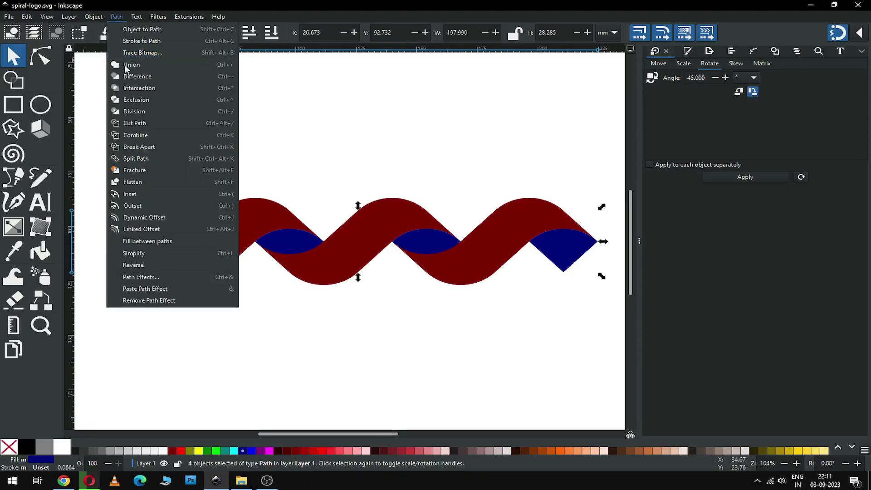
left_click(126, 65)
key("Escape")
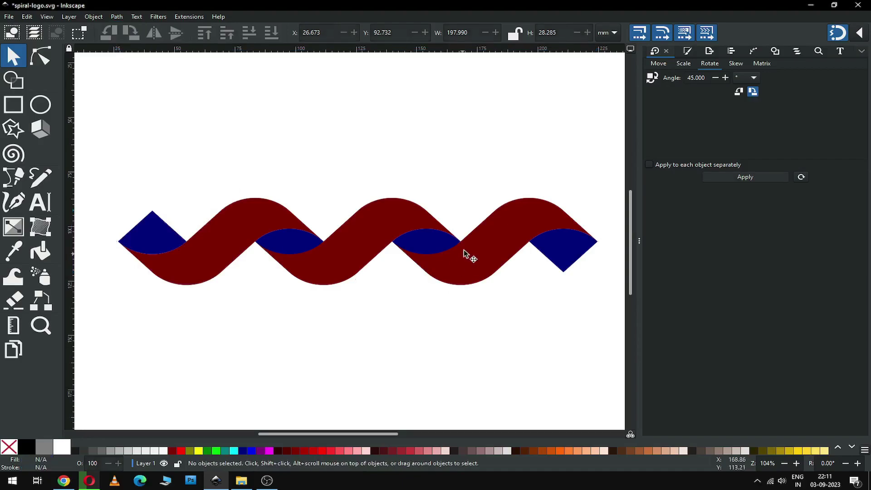
- Union the three red ribbons into a single maroon path
left_click(470, 259)
left_click(350, 252, "shift")
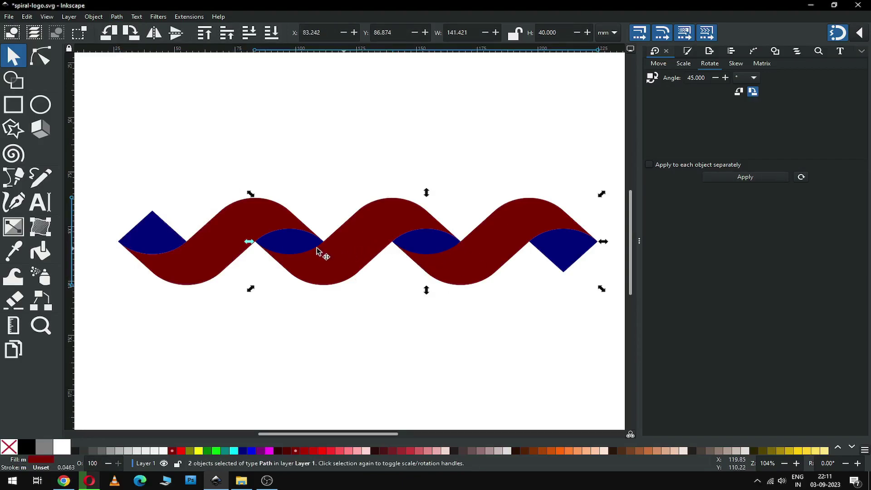
left_click(224, 229, "shift")
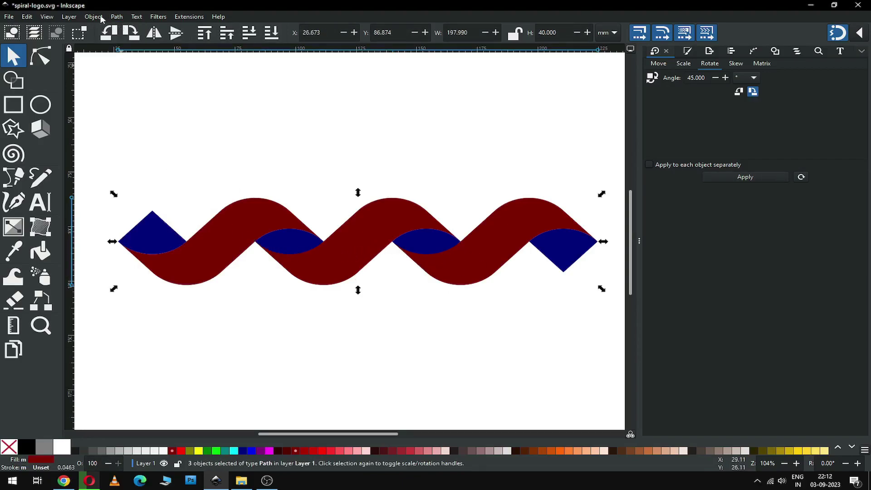
left_click(114, 18)
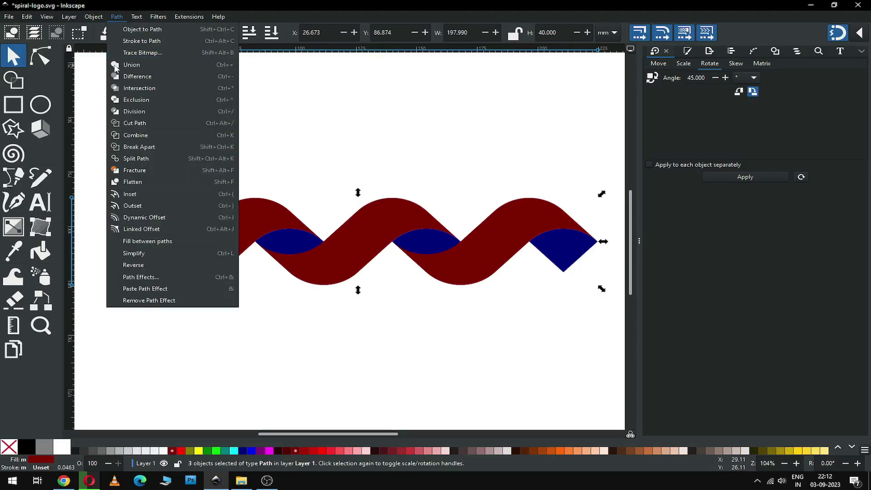
left_click(118, 66)
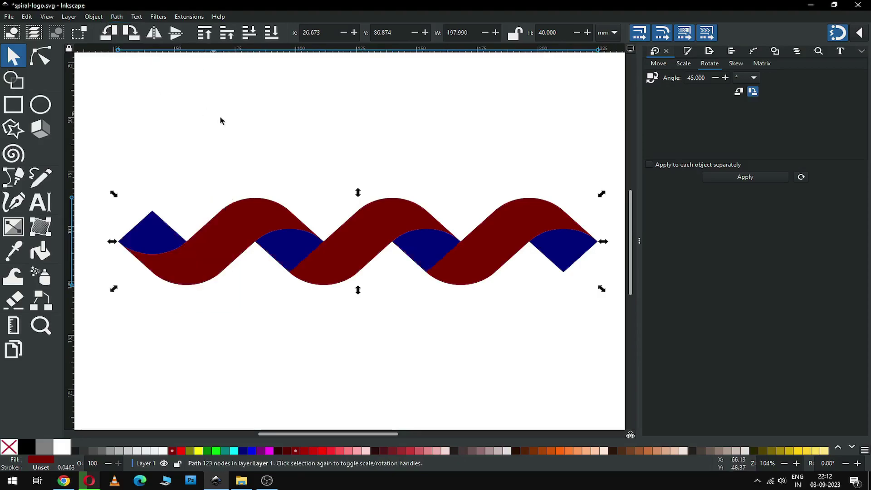
- Raise the merged path to the top of the stack and save the file
left_click(270, 177)
left_click(245, 230)
left_click(101, 20)
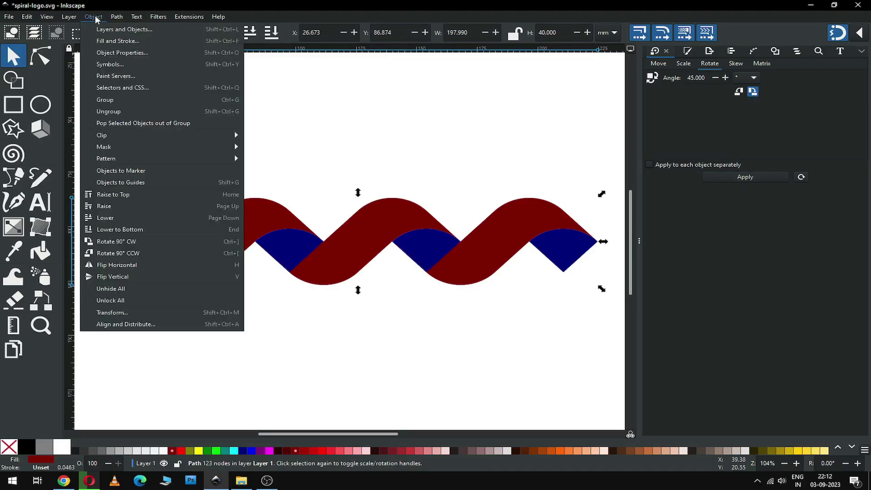
left_click(127, 198)
left_click(287, 180)
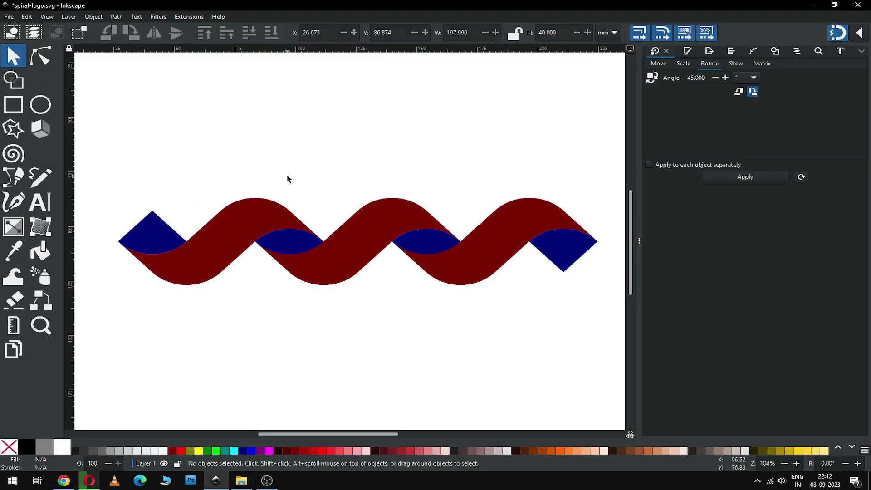
key("ctrl+s")
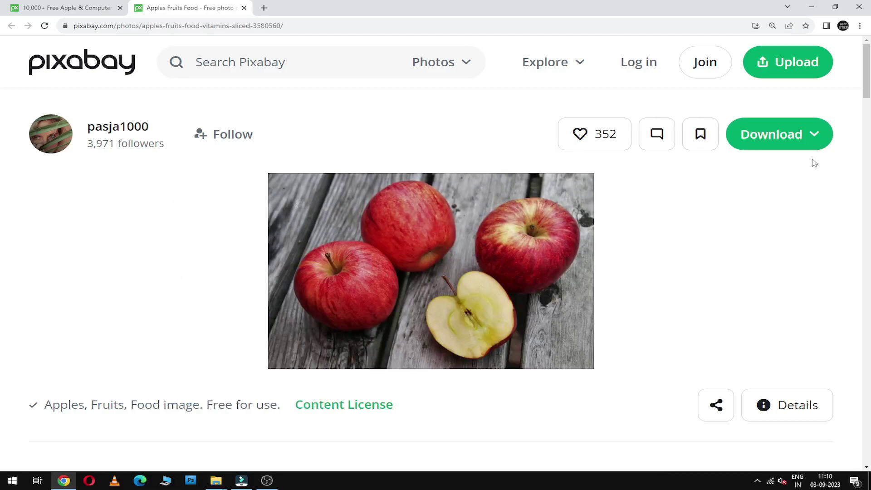
- Choose the 6000×4000 download size for the Pixabay apple photo
left_click(813, 138)
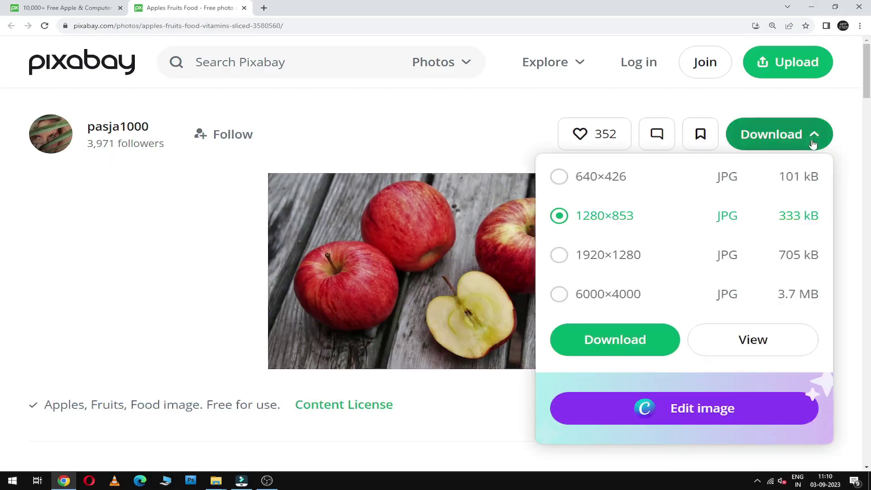
left_click(600, 298)
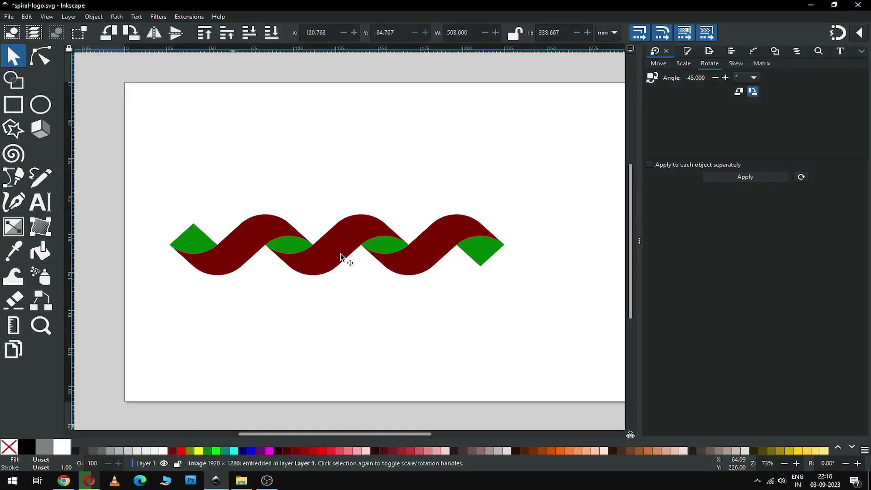
- Paste the apple photo into Inkscape and position it over the page
key("ctrl+v")
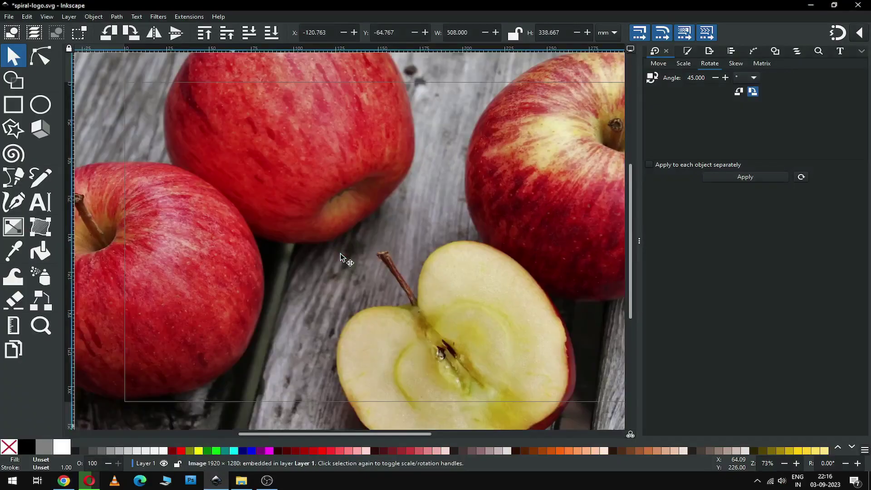
scroll(341, 256, "down", 3, "ctrl")
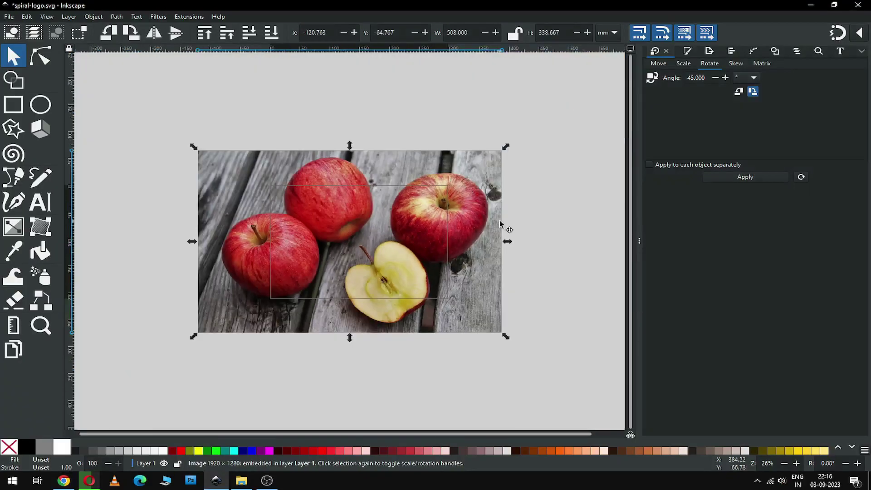
left_click_drag(335, 169, 371, 271)
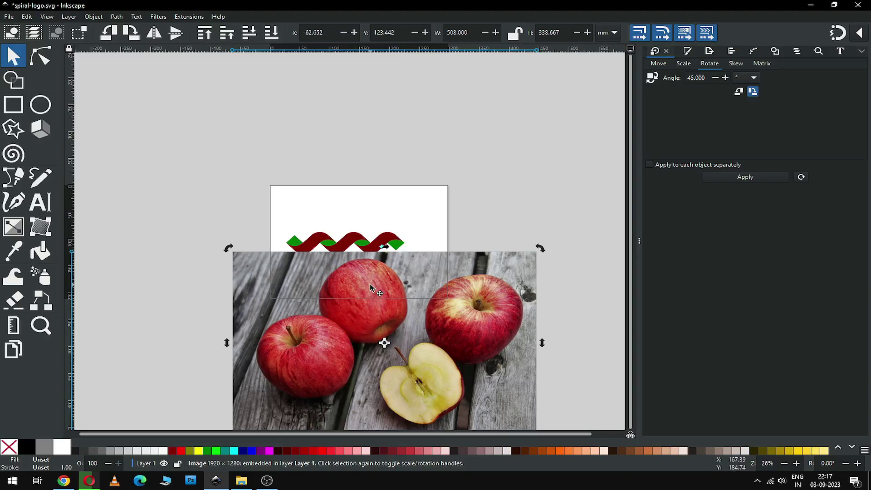
left_click_drag(370, 286, 340, 248)
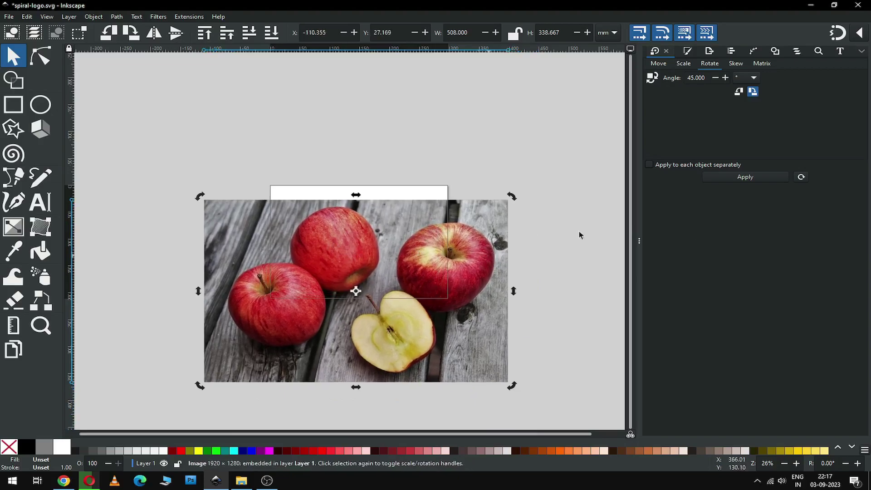
- Duplicate the photo, park the copy above the page, and enlarge the lower one to 671.924 × 447.949 mm
right_click(468, 231)
left_click(484, 262)
left_click_drag(367, 324, 338, 128)
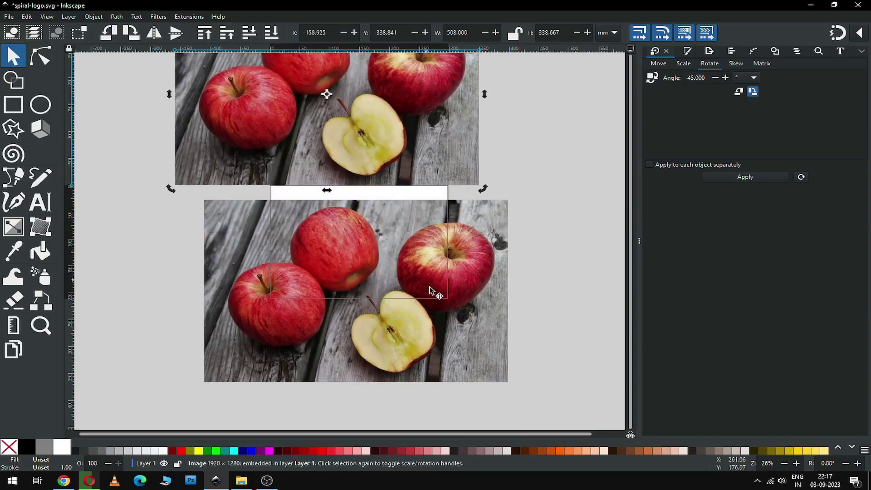
left_click(479, 275)
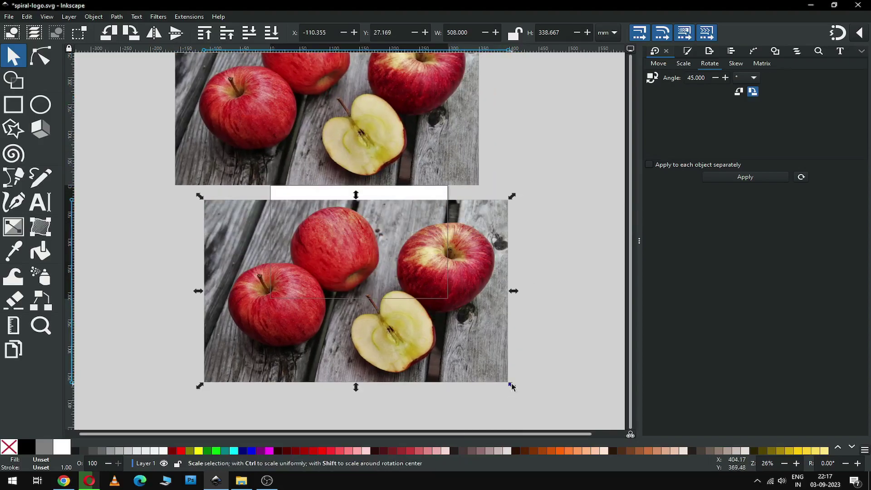
left_click_drag(509, 382, 594, 414)
left_click_drag(468, 346, 501, 355)
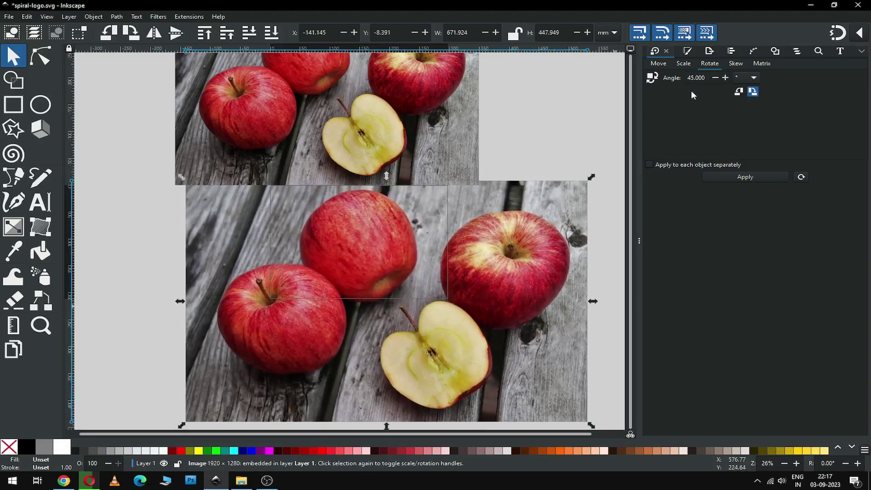
- Fit the photo over the wave at 739.575 × 493.050 mm using 55% opacity, then restore 100%
left_click(688, 54)
left_click(746, 426)
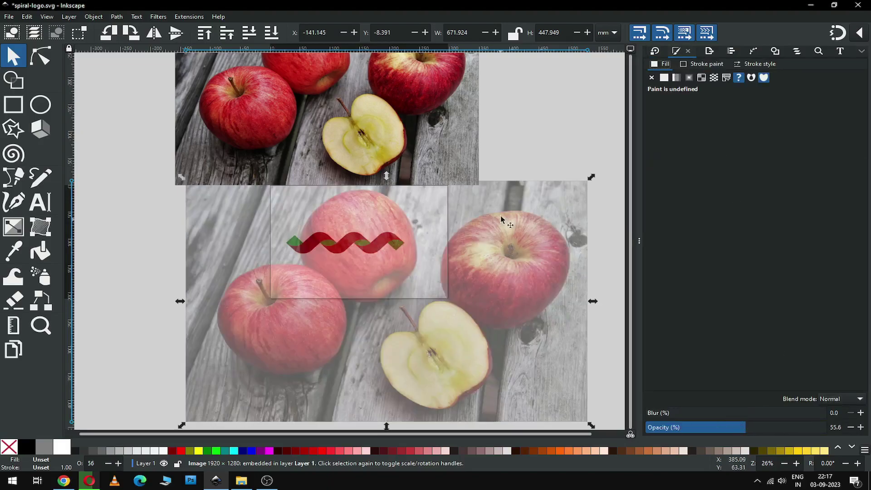
left_click(518, 151)
left_click_drag(497, 258, 485, 261)
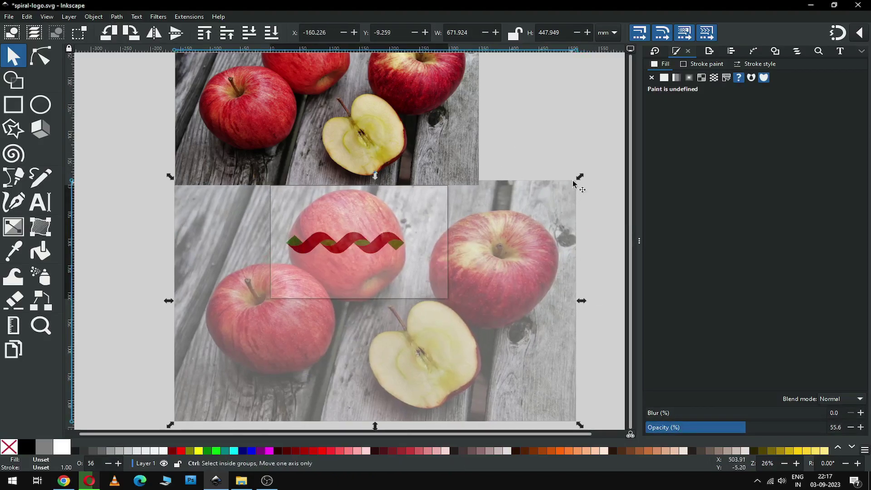
left_click_drag(578, 177, 590, 159)
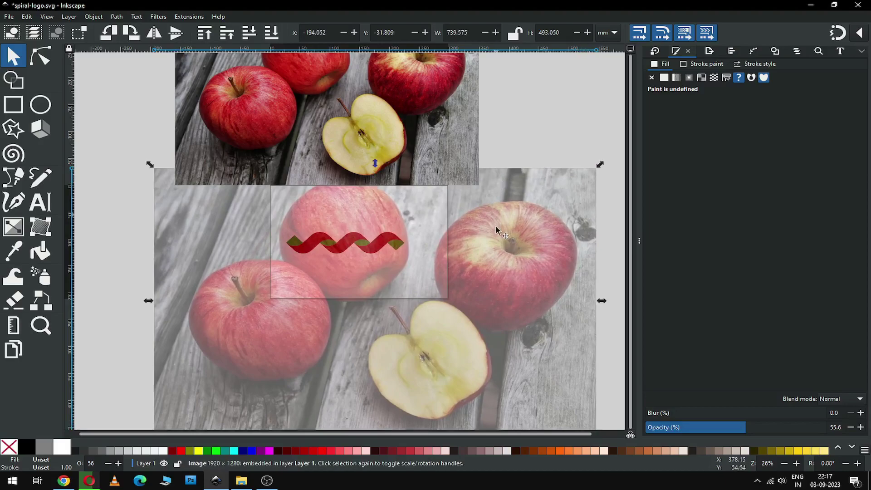
key("Escape")
left_click_drag(486, 240, 486, 233)
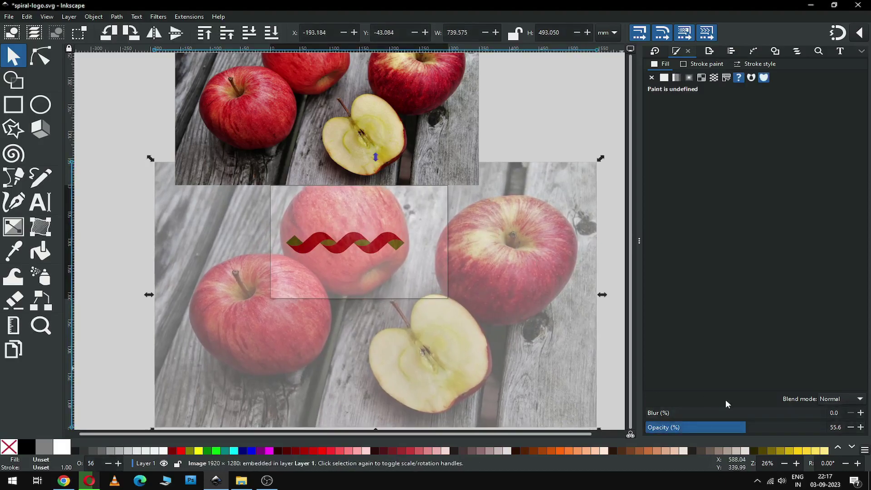
left_click_drag(757, 430, 849, 427)
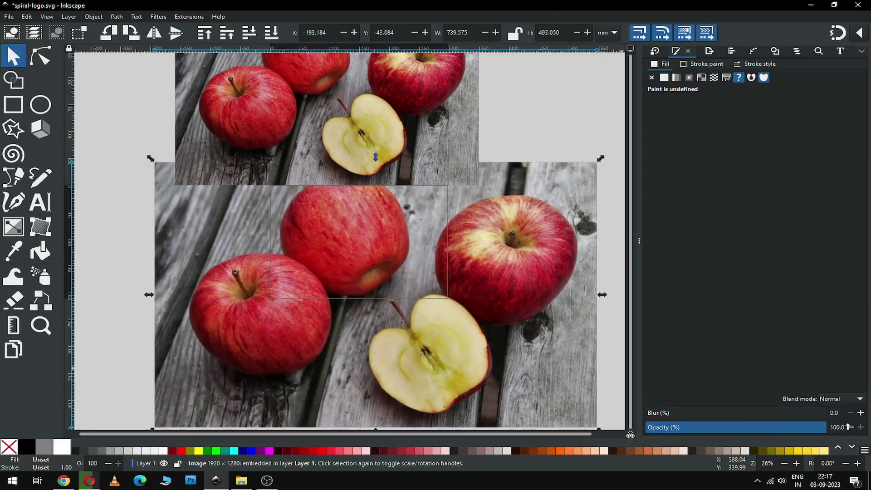
- Raise the wave's two paths above the apple photo
left_click(611, 286)
left_click_drag(611, 286, 195, 184)
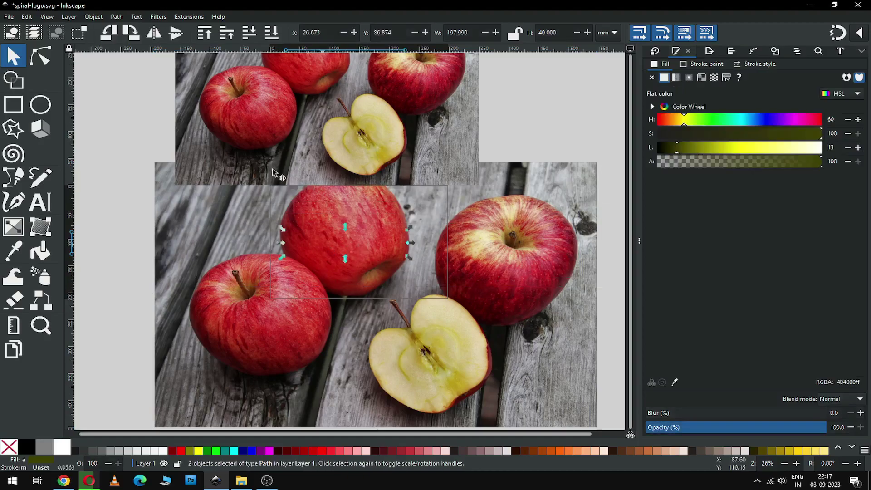
left_click(94, 17)
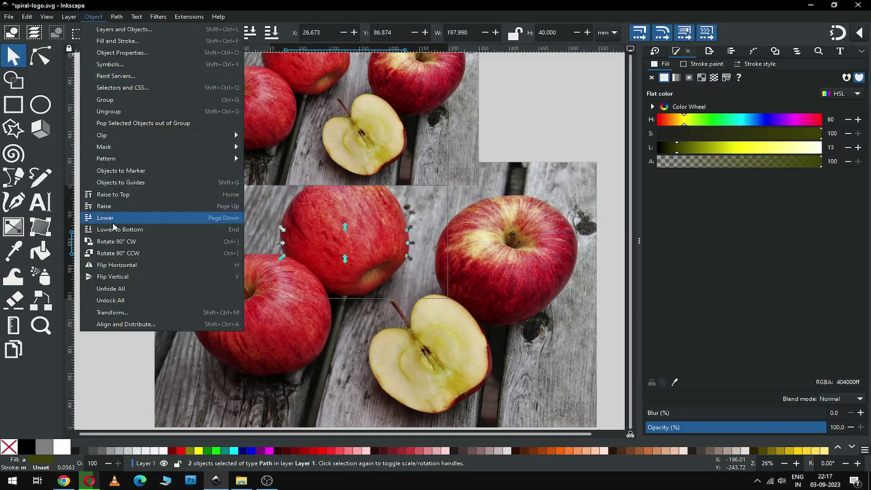
left_click(118, 198)
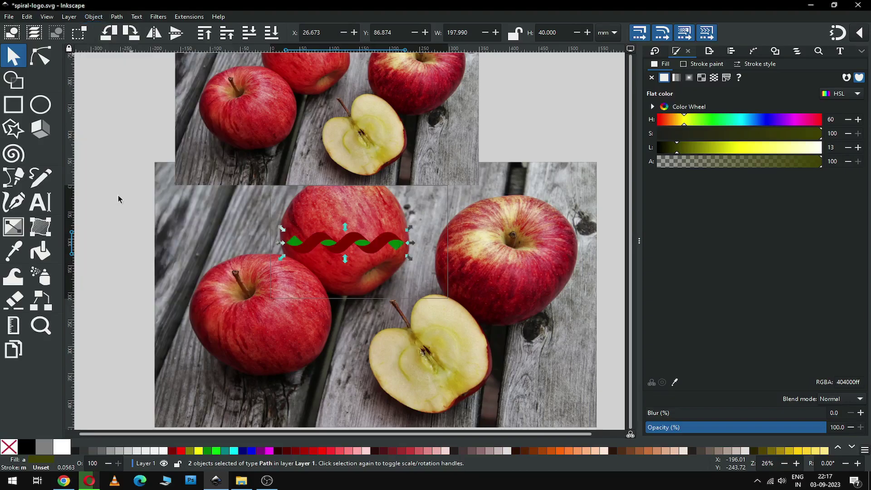
left_click(117, 234)
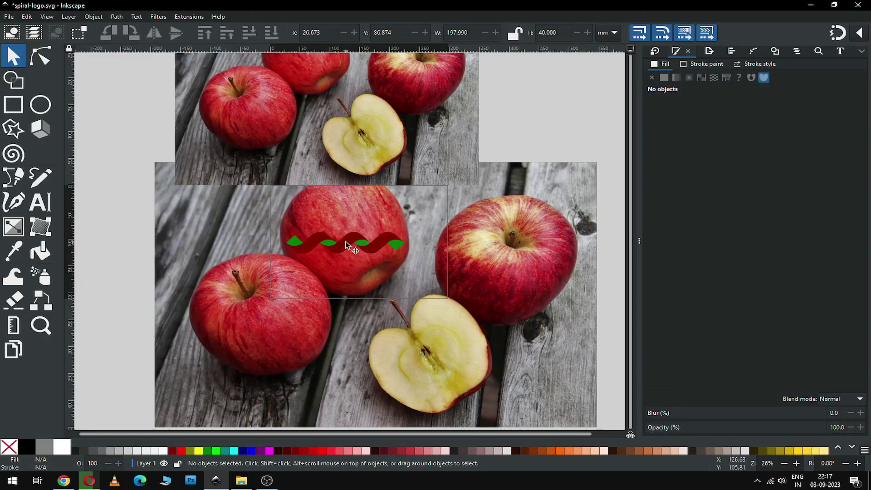
- Clip the lower apple photo to the red ribbon path with Object > Clip > Set Clip
key("z")
left_click_drag(239, 206, 474, 281)
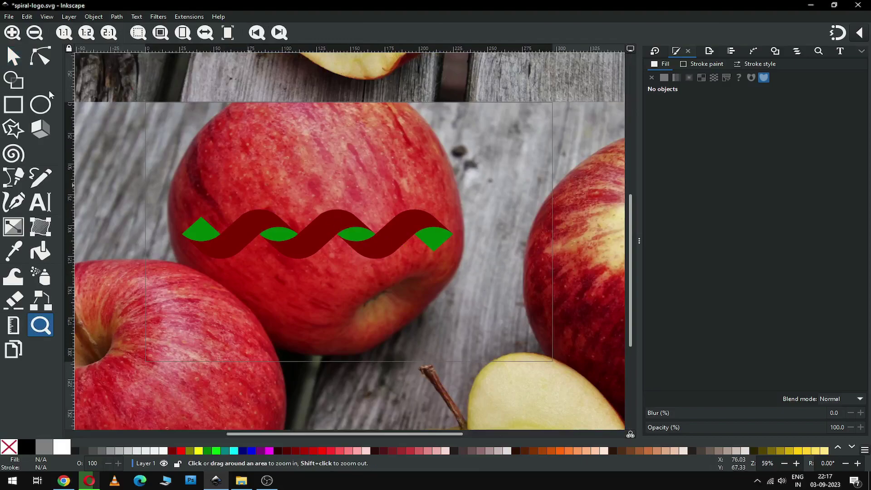
left_click(13, 57)
left_click(309, 252)
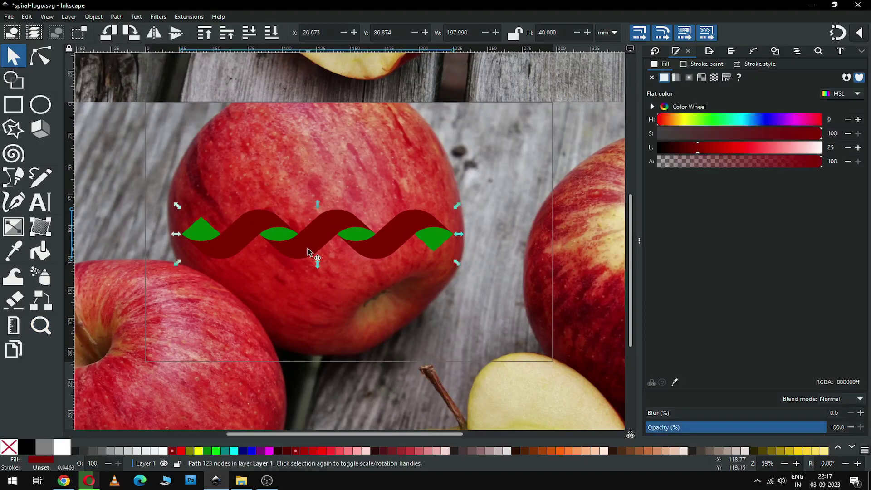
left_click(305, 175, "shift")
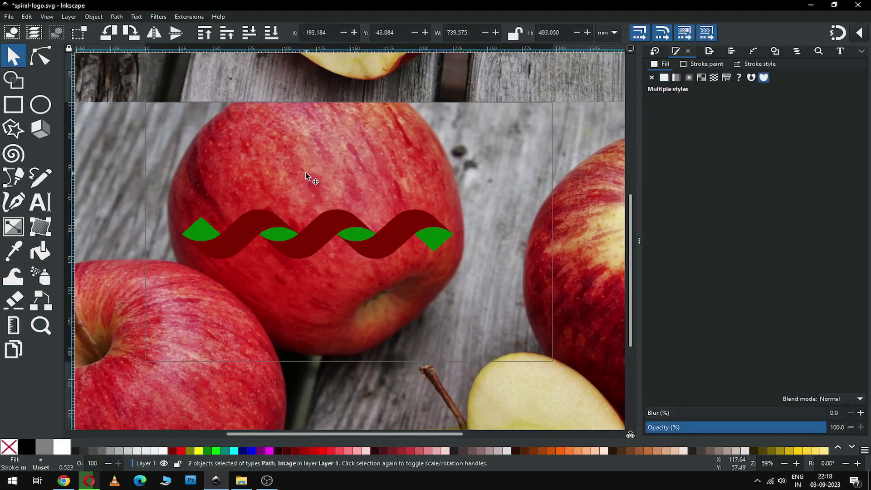
left_click(95, 16)
mouse_move(150, 139)
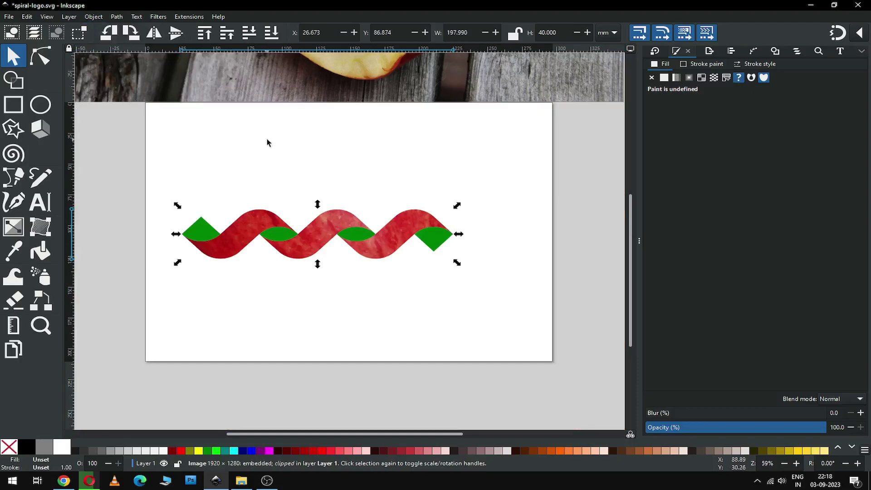
- Enlarge the spare apple photo to 948.290 × 632.193 mm, with the half apple under the wedges
left_click(362, 285)
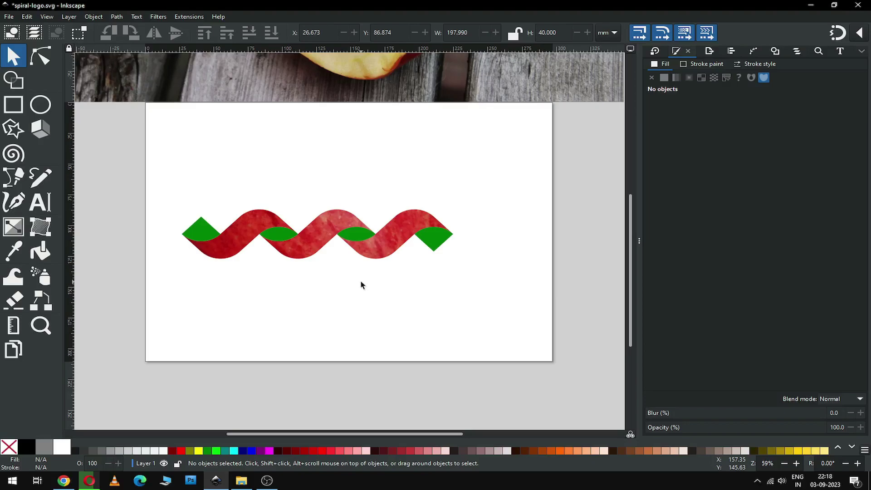
key("minus")
key("minus")
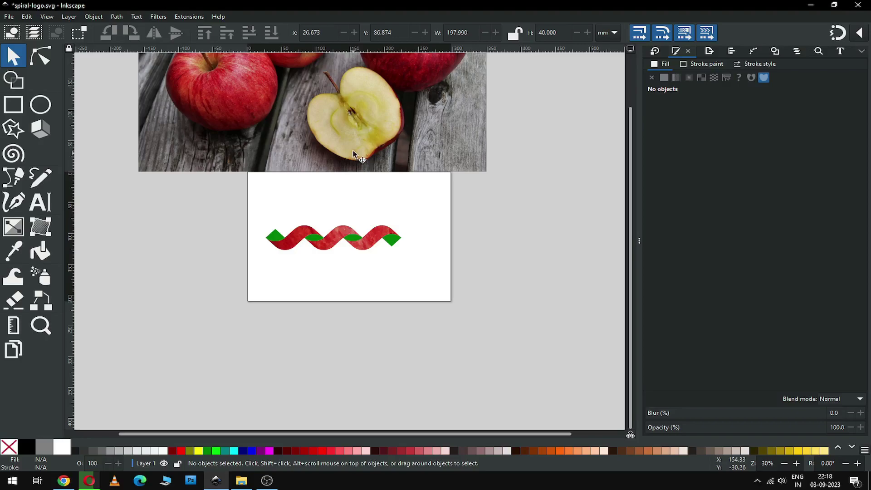
left_click_drag(358, 137, 337, 245)
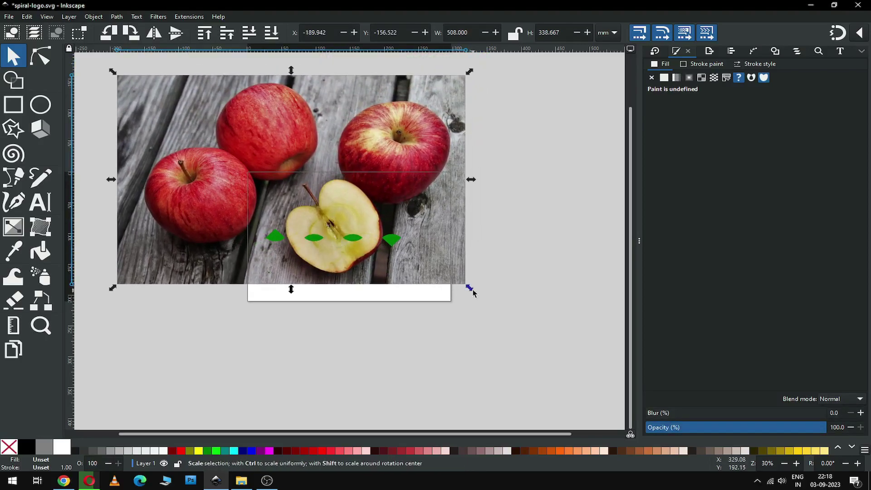
left_click_drag(471, 291, 620, 381)
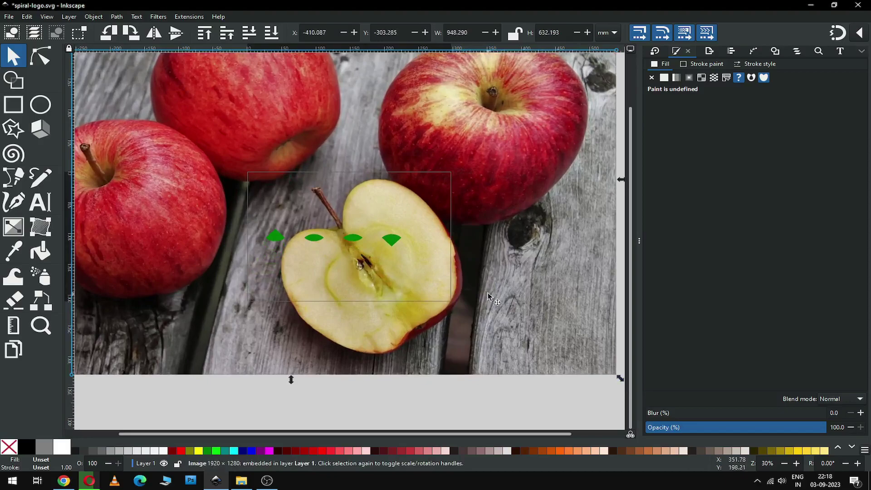
mouse_move(492, 293)
left_mouse_down()
mouse_move(452, 261)
mouse_move(457, 226)
left_mouse_up()
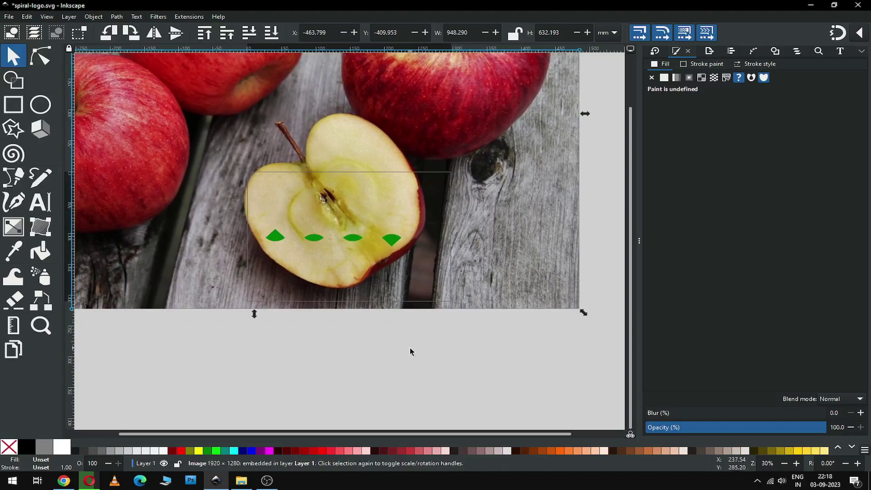
left_click(415, 327)
left_click(394, 244)
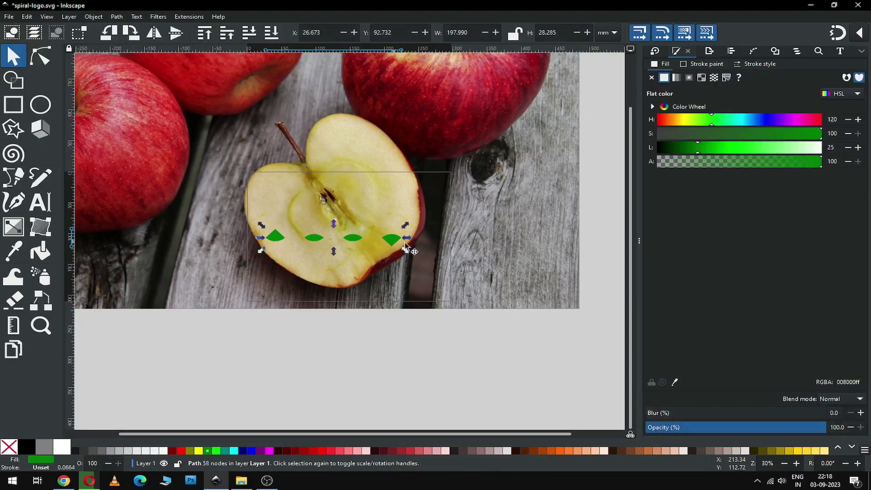
- Clip the second apple photo to the green wedges for a pale apple-flesh texture
left_click(458, 249, "shift")
left_click(116, 17)
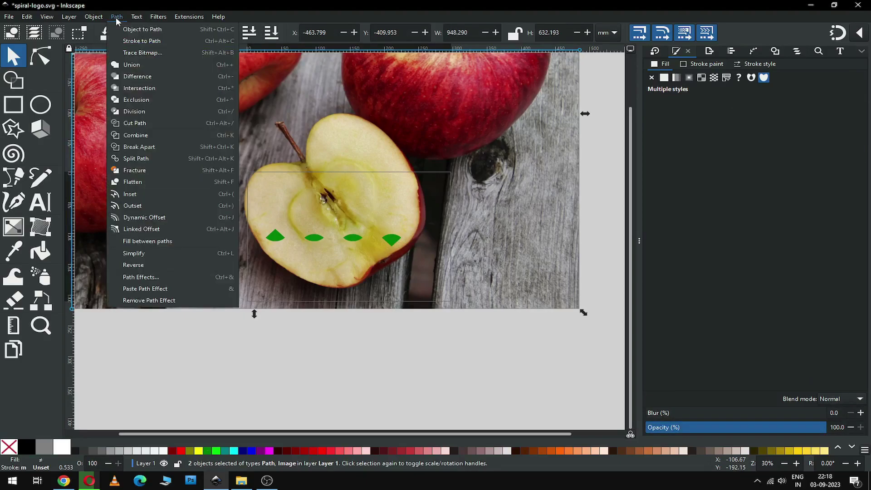
mouse_move(94, 17)
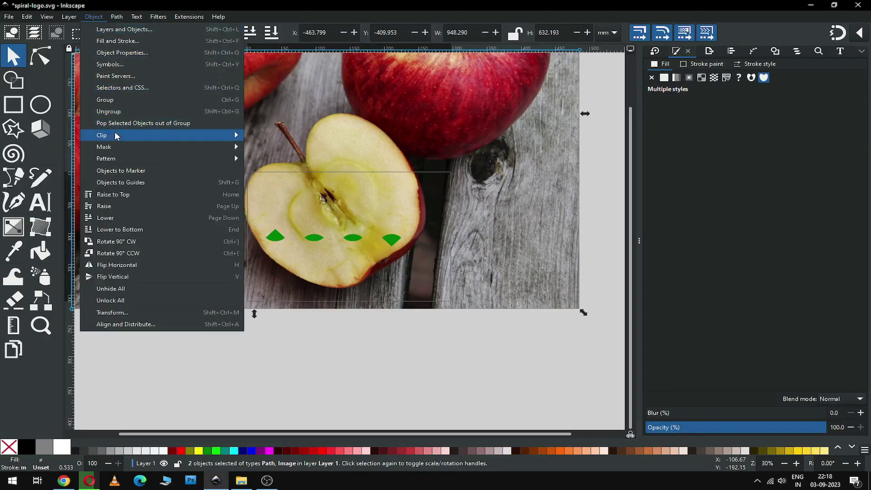
mouse_move(236, 135)
left_click(263, 135)
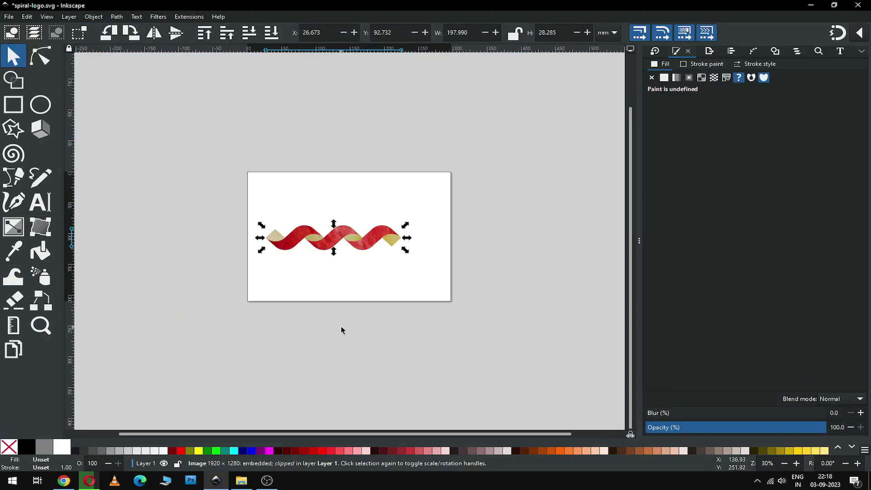
left_click(356, 268)
- Zoom in on the finished logo and save spiral-logo.svg
key("z")
left_click_drag(231, 207, 475, 281)
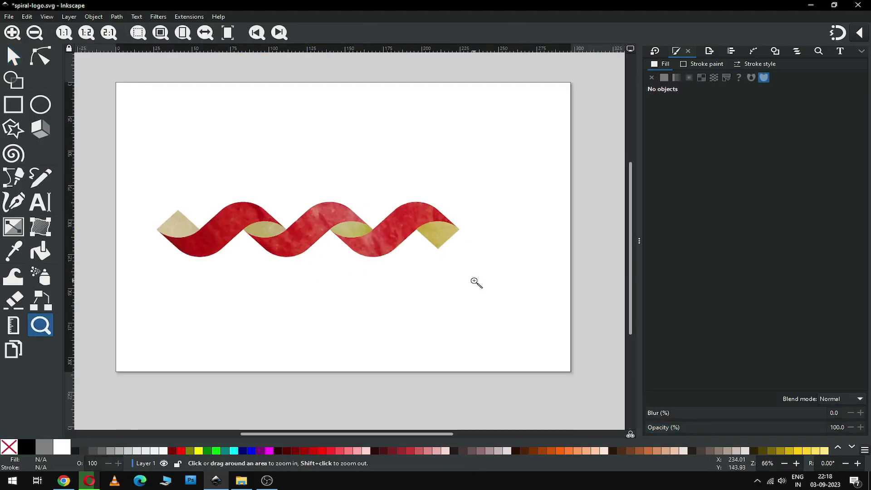
key("ctrl+s")
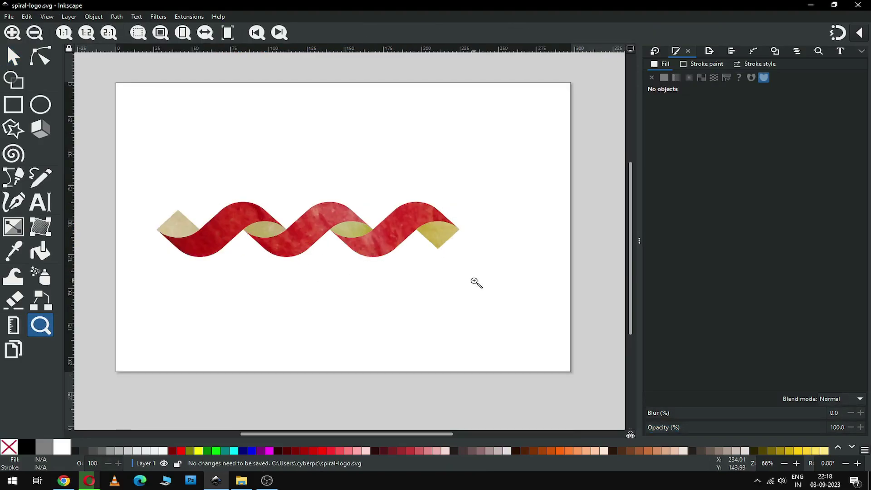